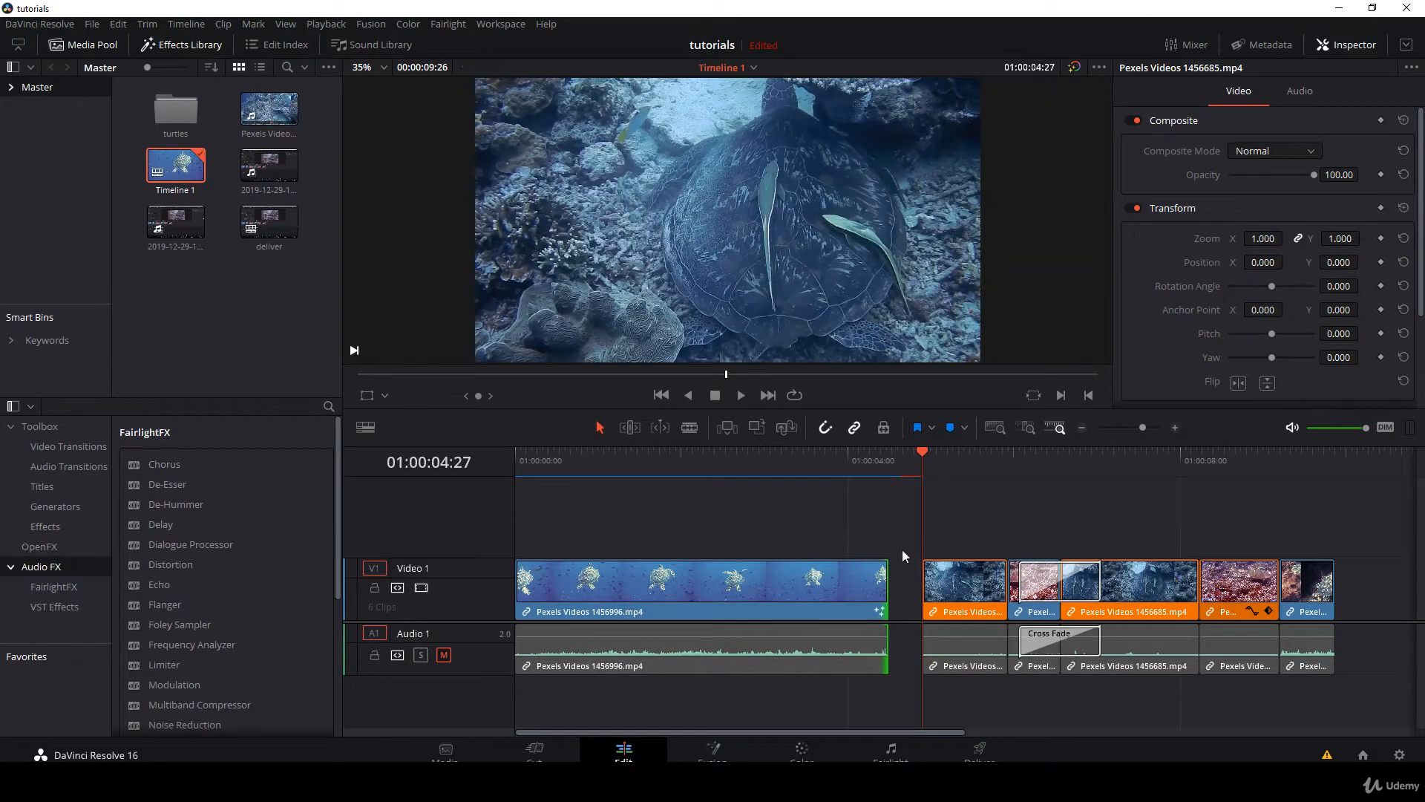
# Step: Extend the first clip's end to the playhead to close the gap, and ripple-trim the start of the second clip in Trim Edit mode
pyautogui.press('e')
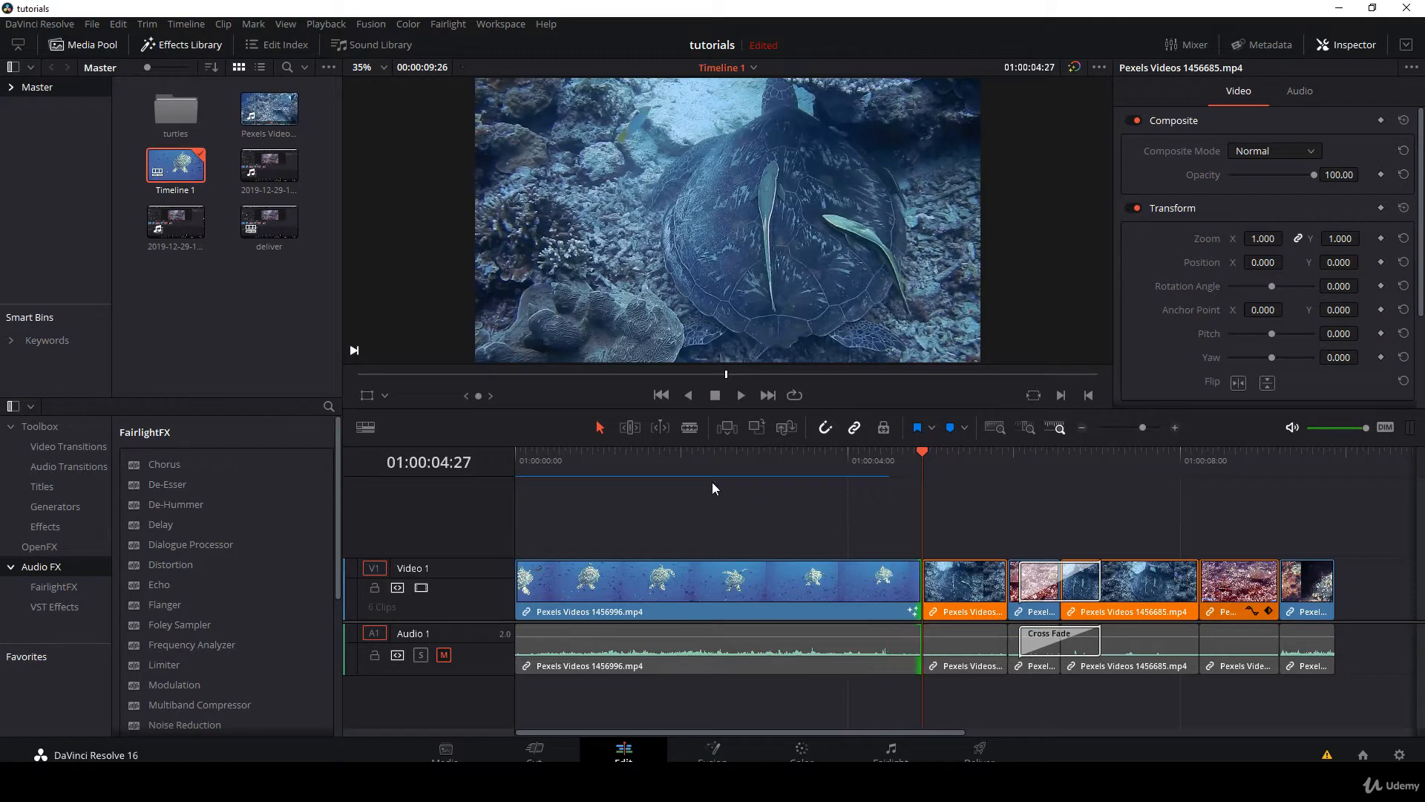
pyautogui.click(630, 429)
pyautogui.moveTo(938, 578); pyautogui.dragTo(965, 577)
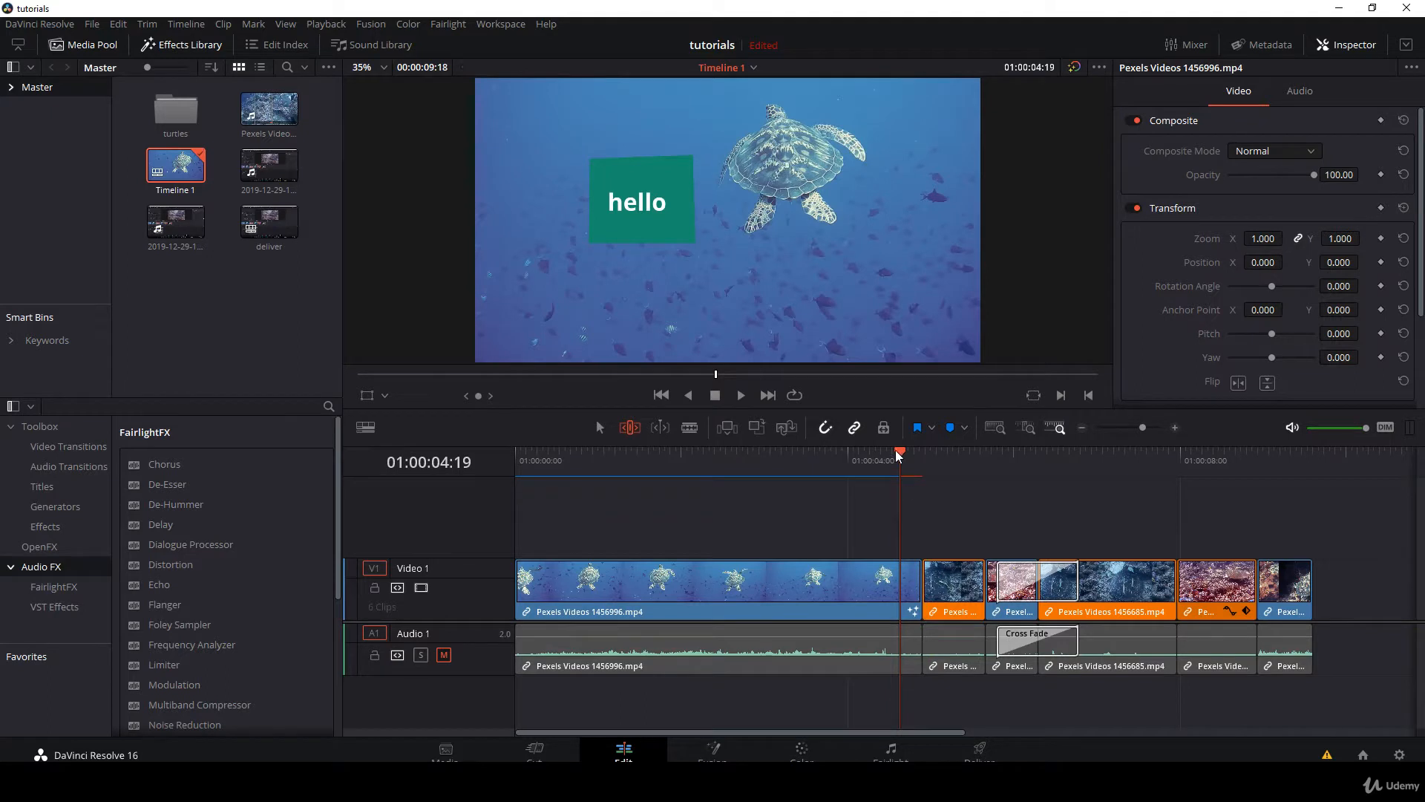
# Step: Look up the shortcuts of the trim commands by searching all commands for "trim" in Keyboard Customization
pyautogui.moveTo(897, 453); pyautogui.dragTo(862, 456)
pyautogui.click(49, 24)
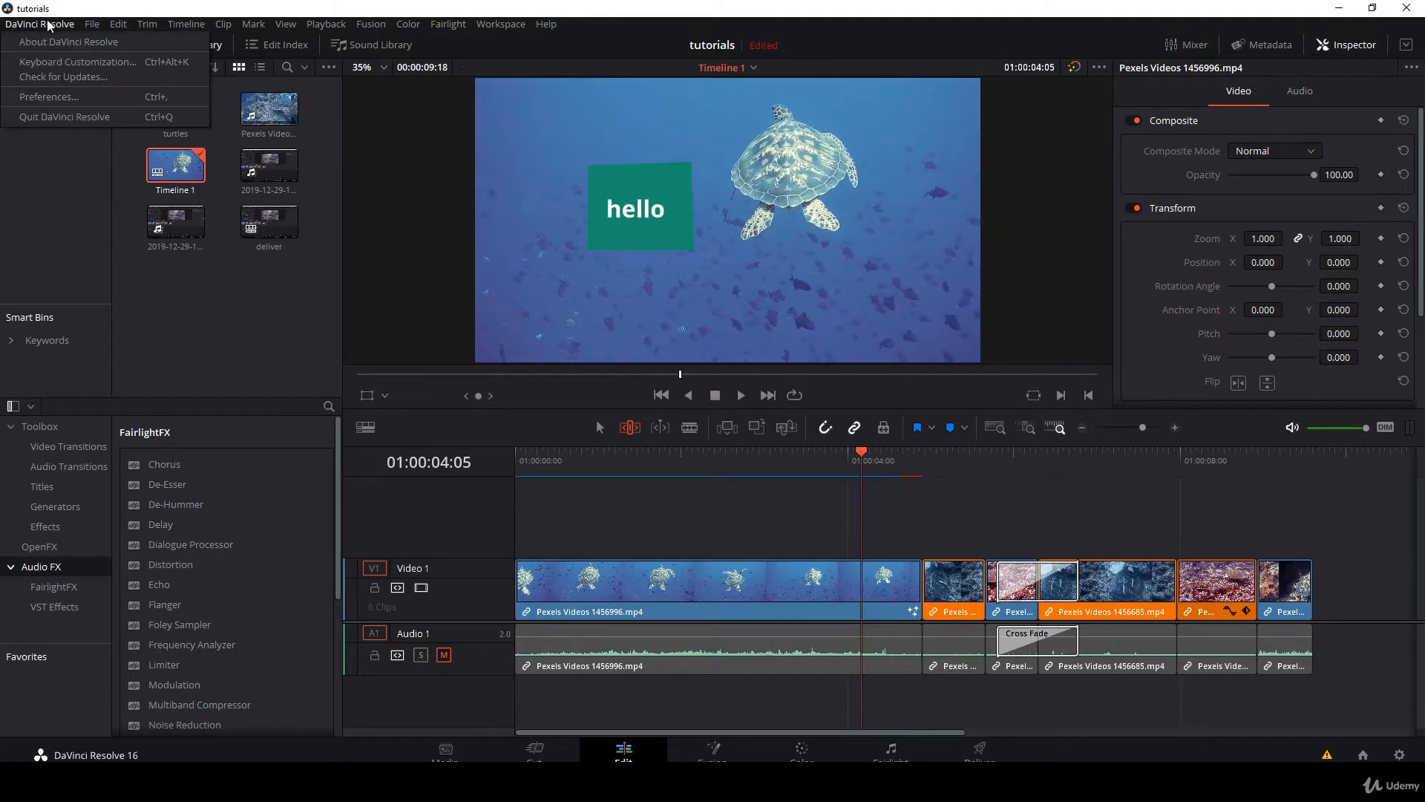
pyautogui.click(59, 62)
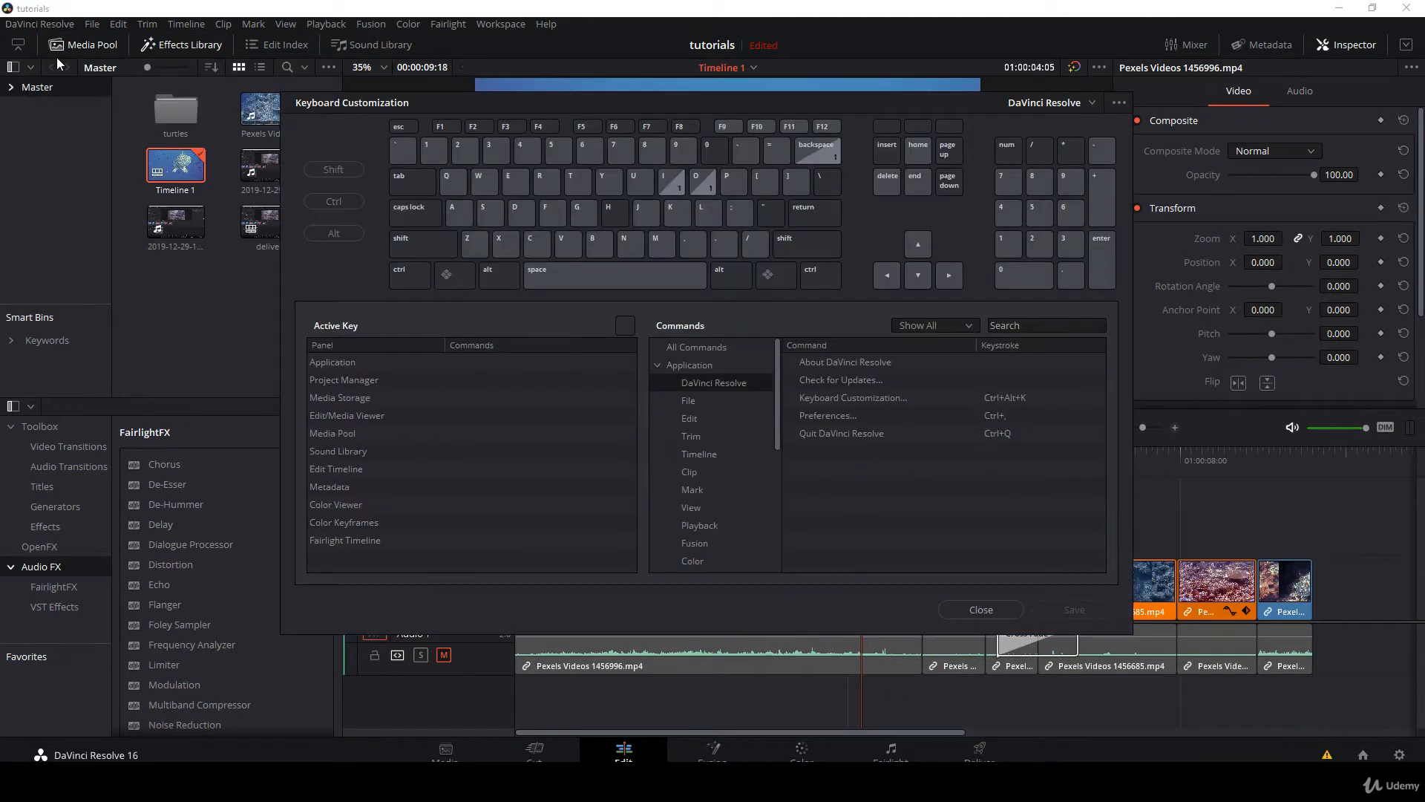
pyautogui.click(703, 346)
pyautogui.click(1029, 325)
pyautogui.write('trim')
pyautogui.moveTo(852, 434)
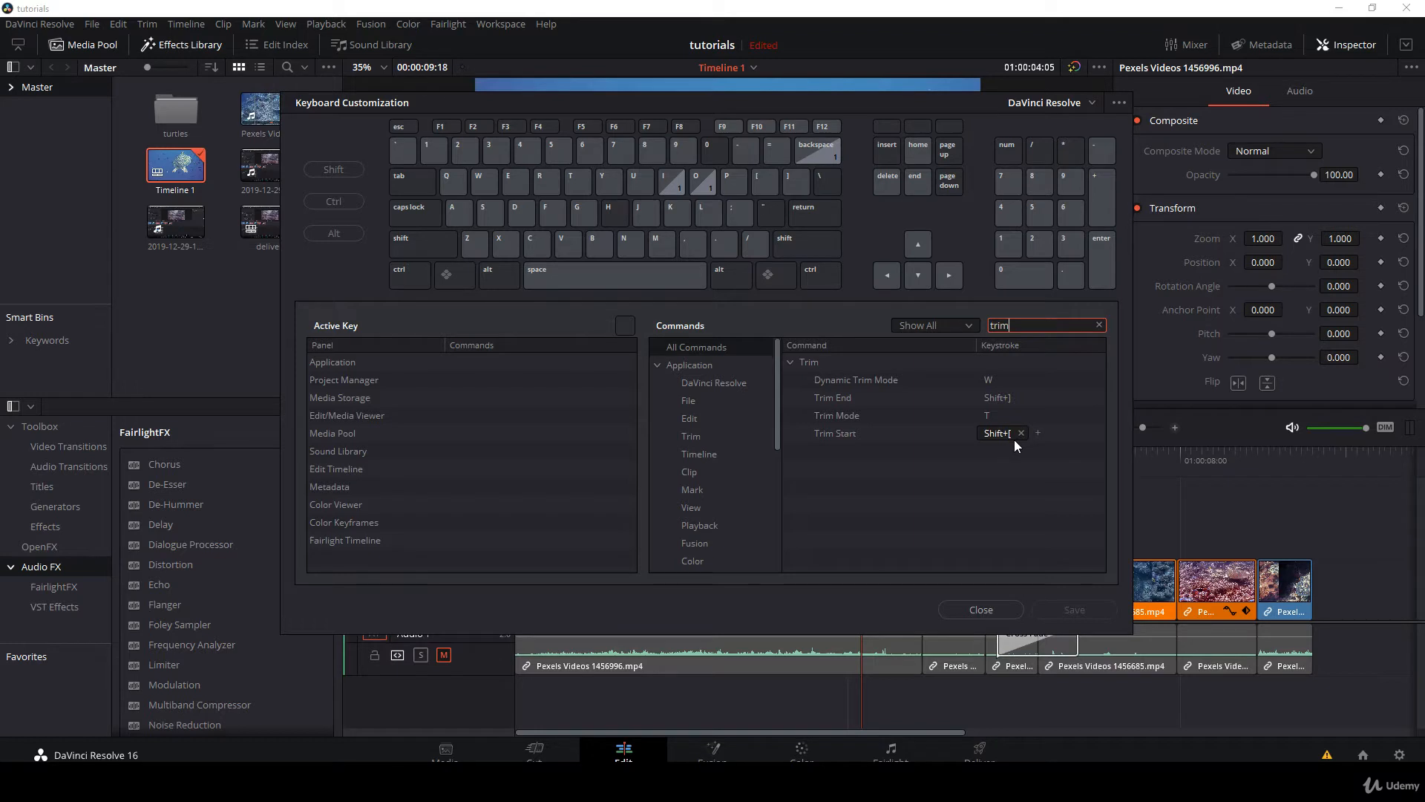
pyautogui.moveTo(1009, 400)
pyautogui.click(983, 607)
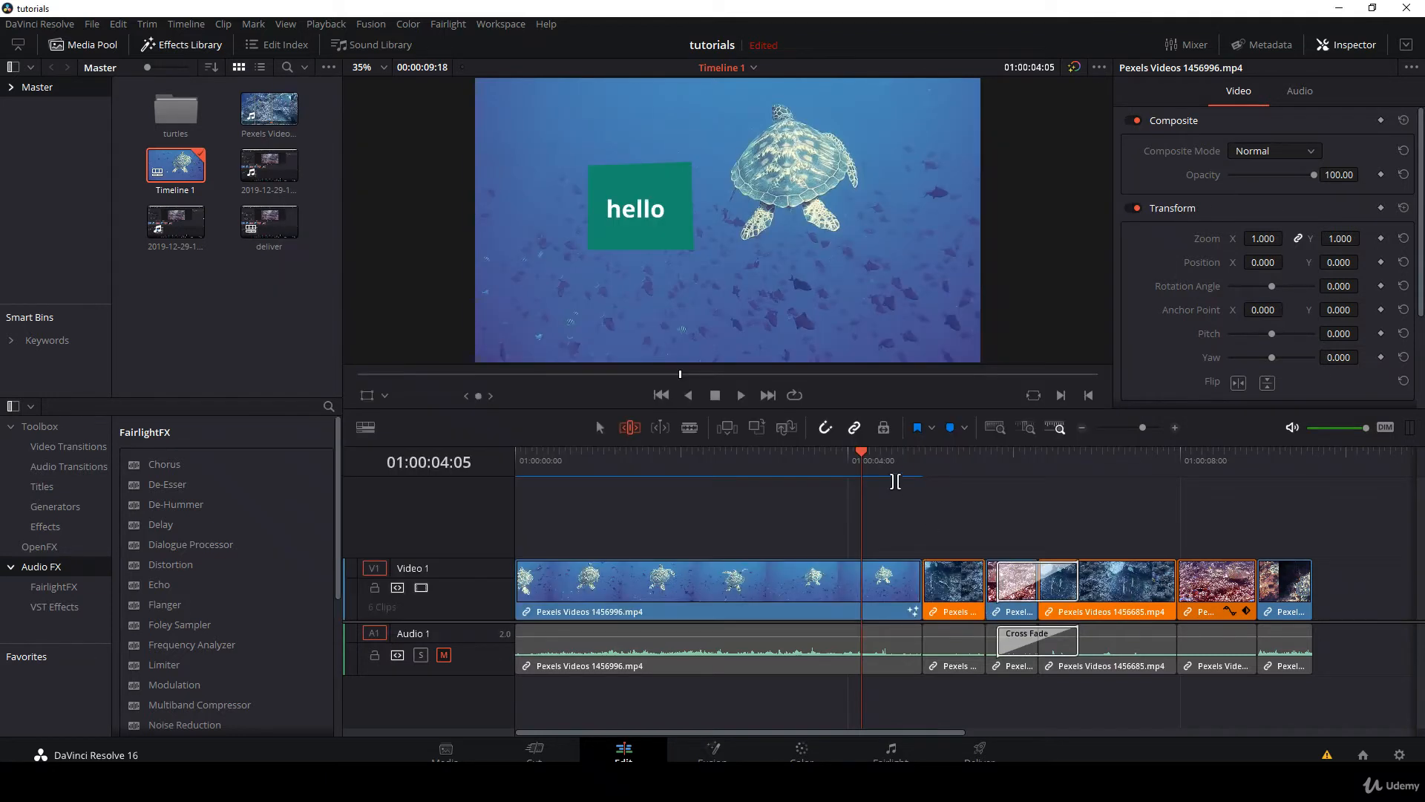
# Step: Try ripple-trimming the second clip's start at 01:00:05:04 and its end at 01:00:05:08
pyautogui.click(883, 456)
pyautogui.moveTo(891, 457); pyautogui.dragTo(942, 455)
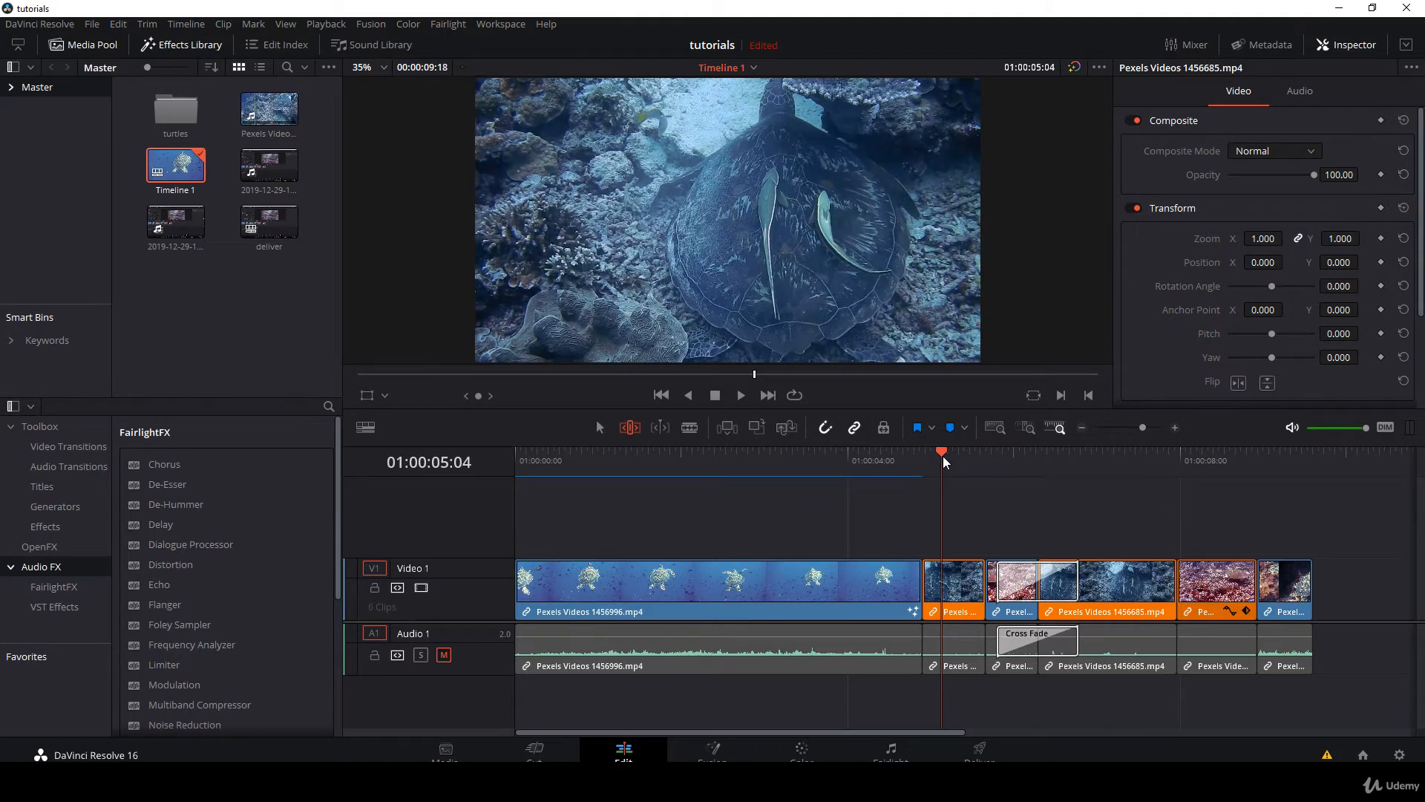
pyautogui.hotkey('ctrl', 'shift', '[')
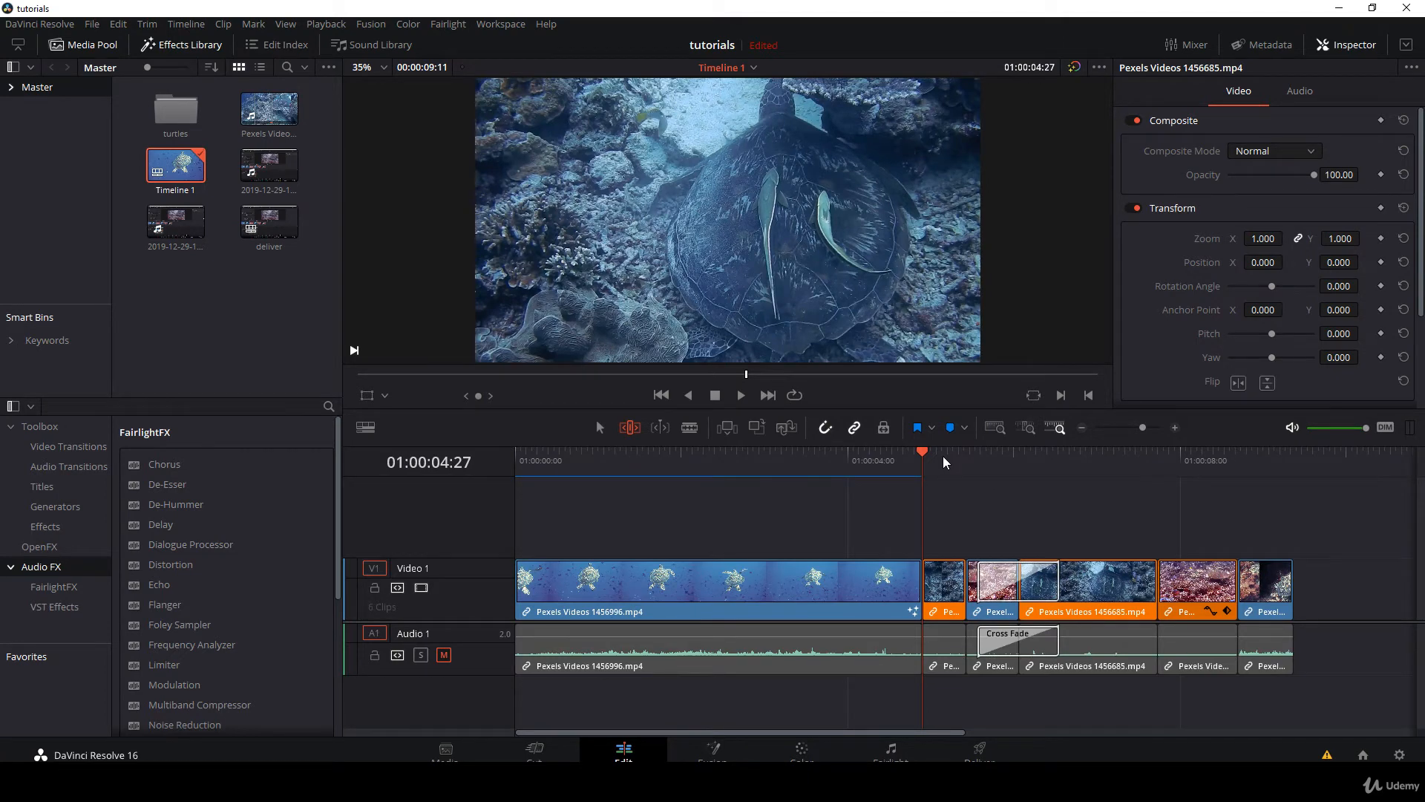
pyautogui.moveTo(943, 456); pyautogui.dragTo(951, 456)
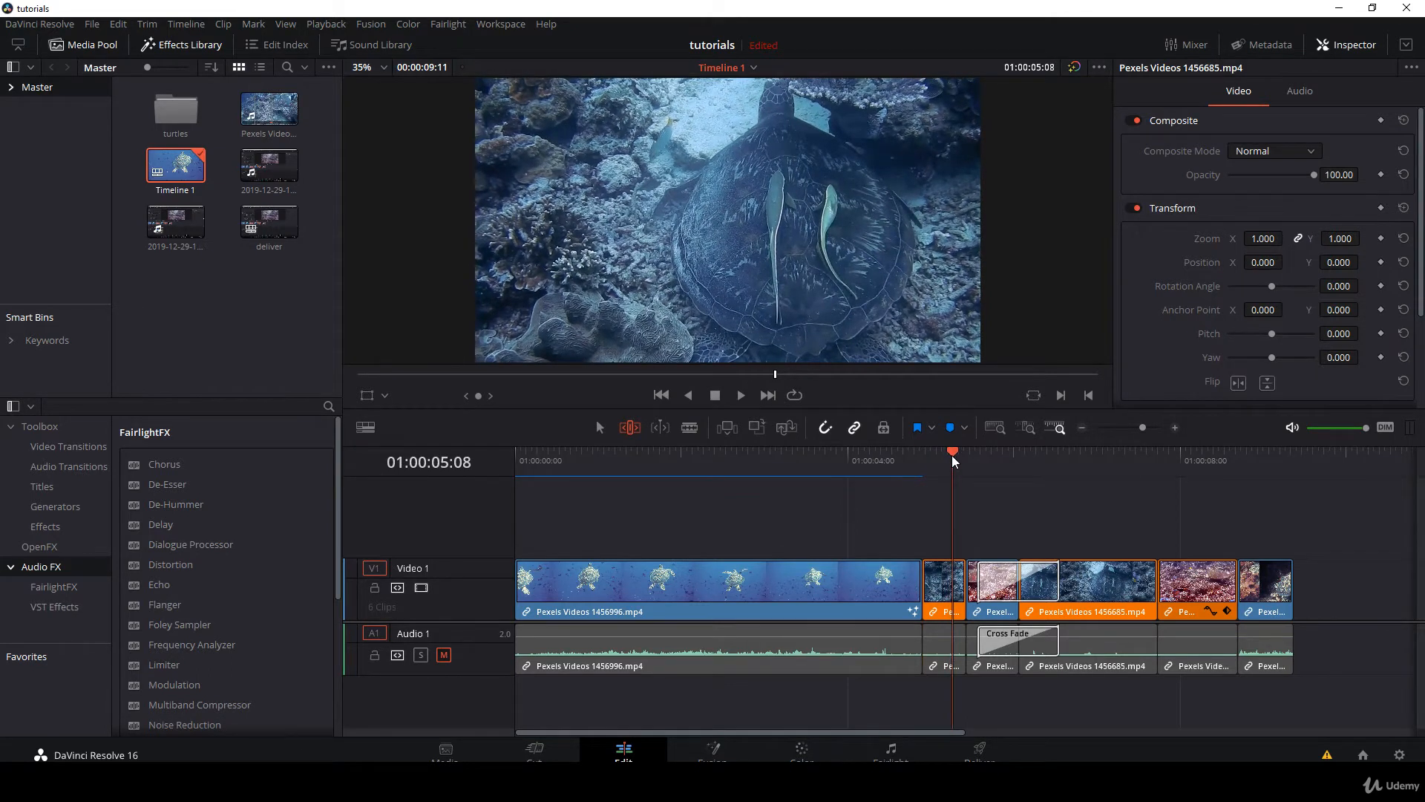
pyautogui.hotkey('ctrl', 'shift', ']')
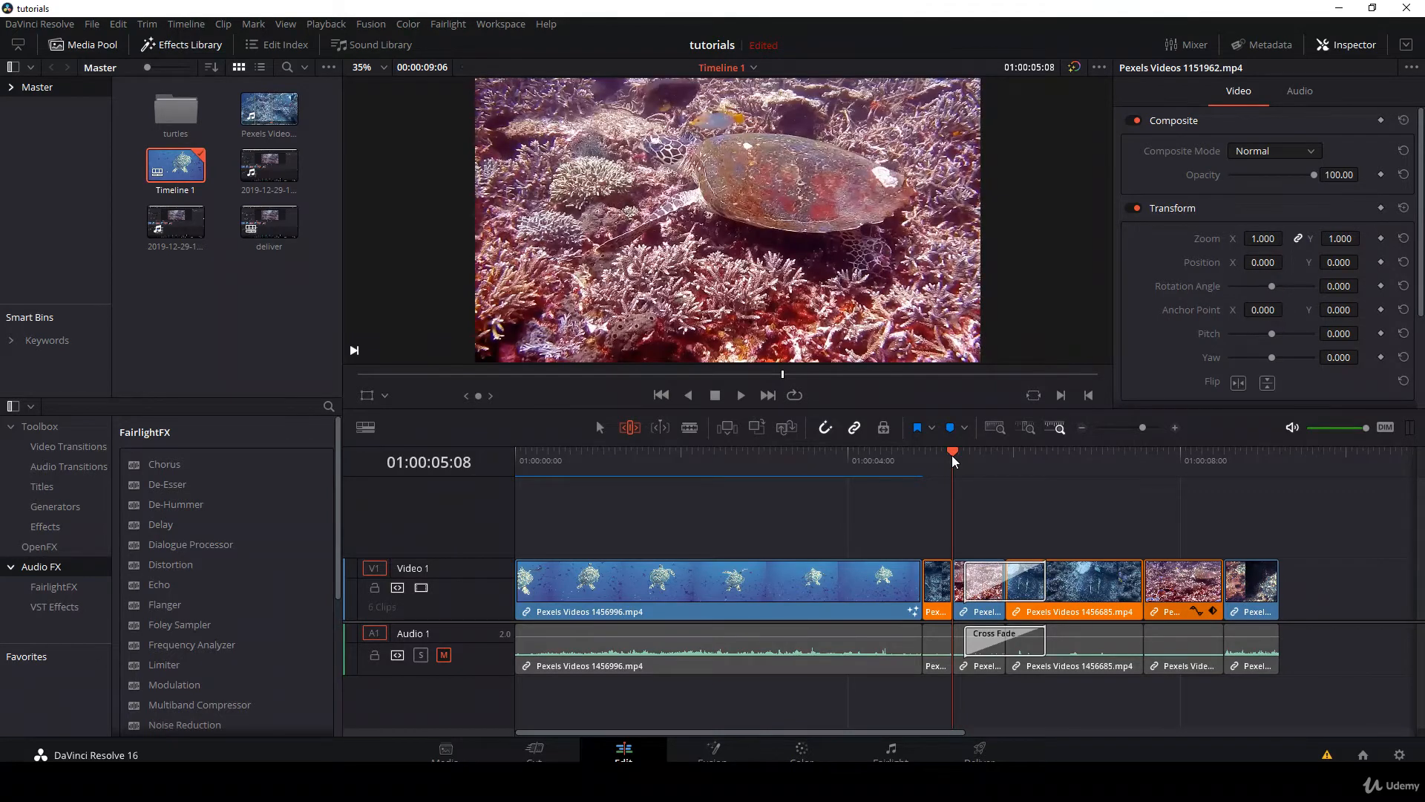
# Step: Undo the last start and end trims of the second clip
pyautogui.hotkey('ctrl', 'z')
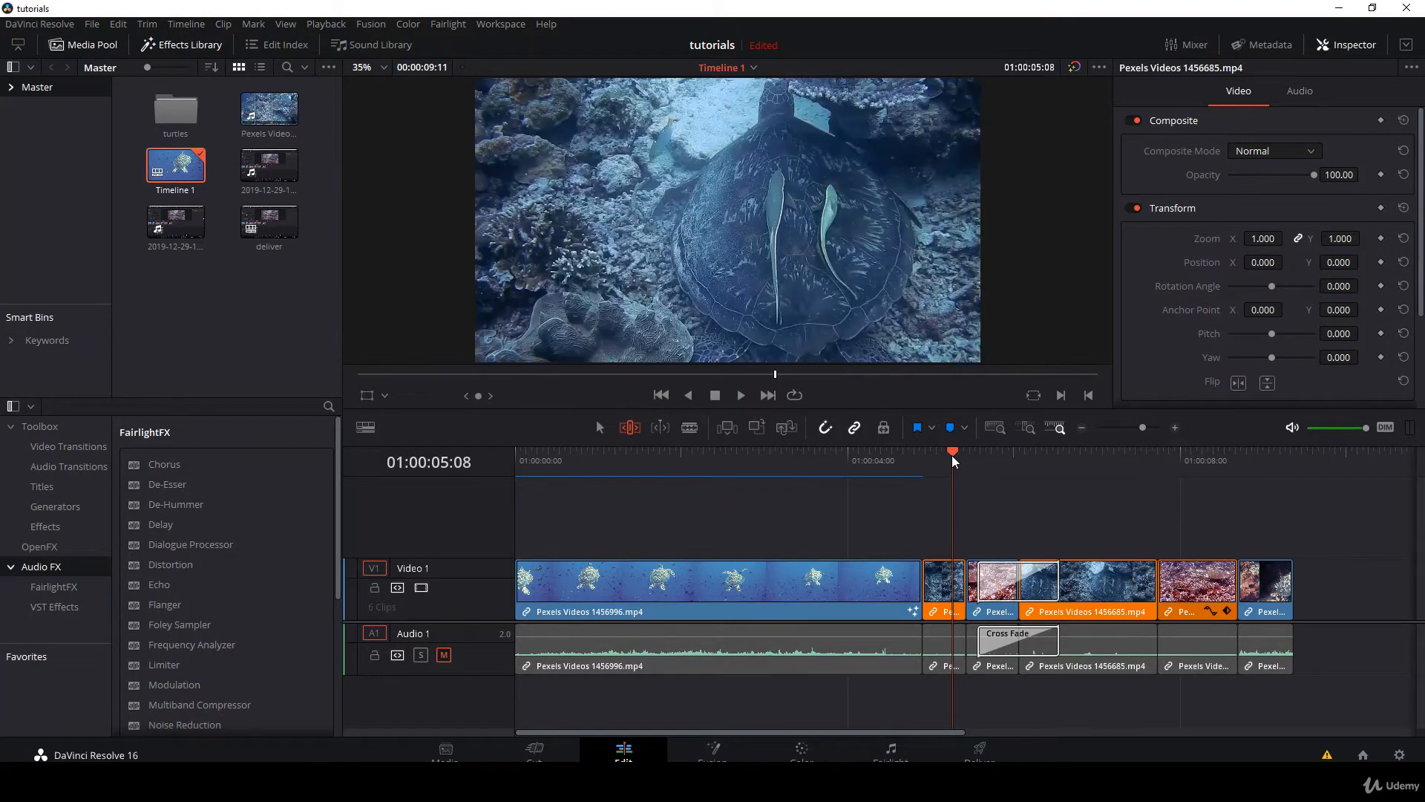
pyautogui.hotkey('ctrl', 'z')
pyautogui.press('Right')
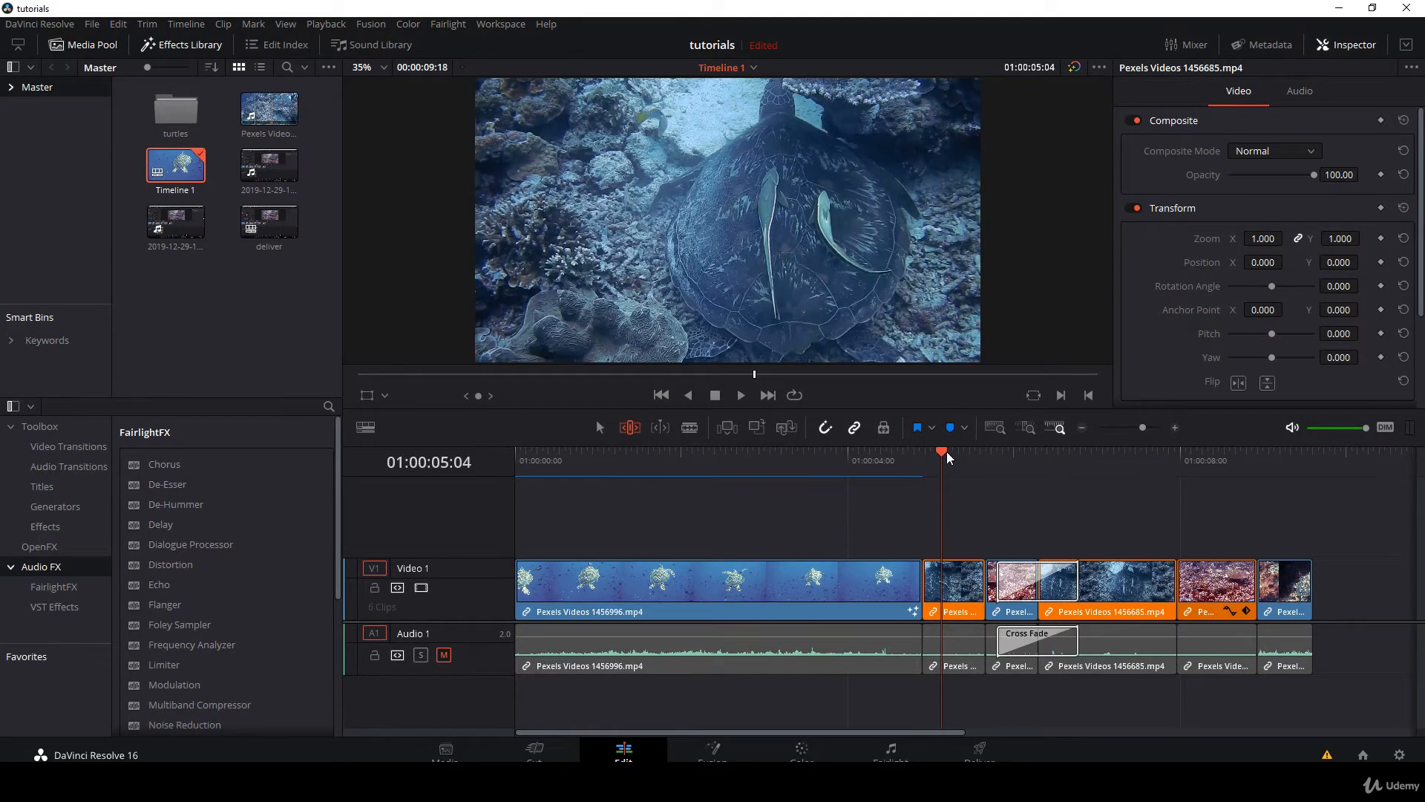
# Step: Ripple-trim the second clip's start at 01:00:05:05 and the third clip's end at 01:00:05:20
pyautogui.moveTo(947, 451)
pyautogui.mouseDown()
pyautogui.moveTo(977, 452)
pyautogui.moveTo(850, 452)
pyautogui.moveTo(945, 463)
pyautogui.mouseUp()
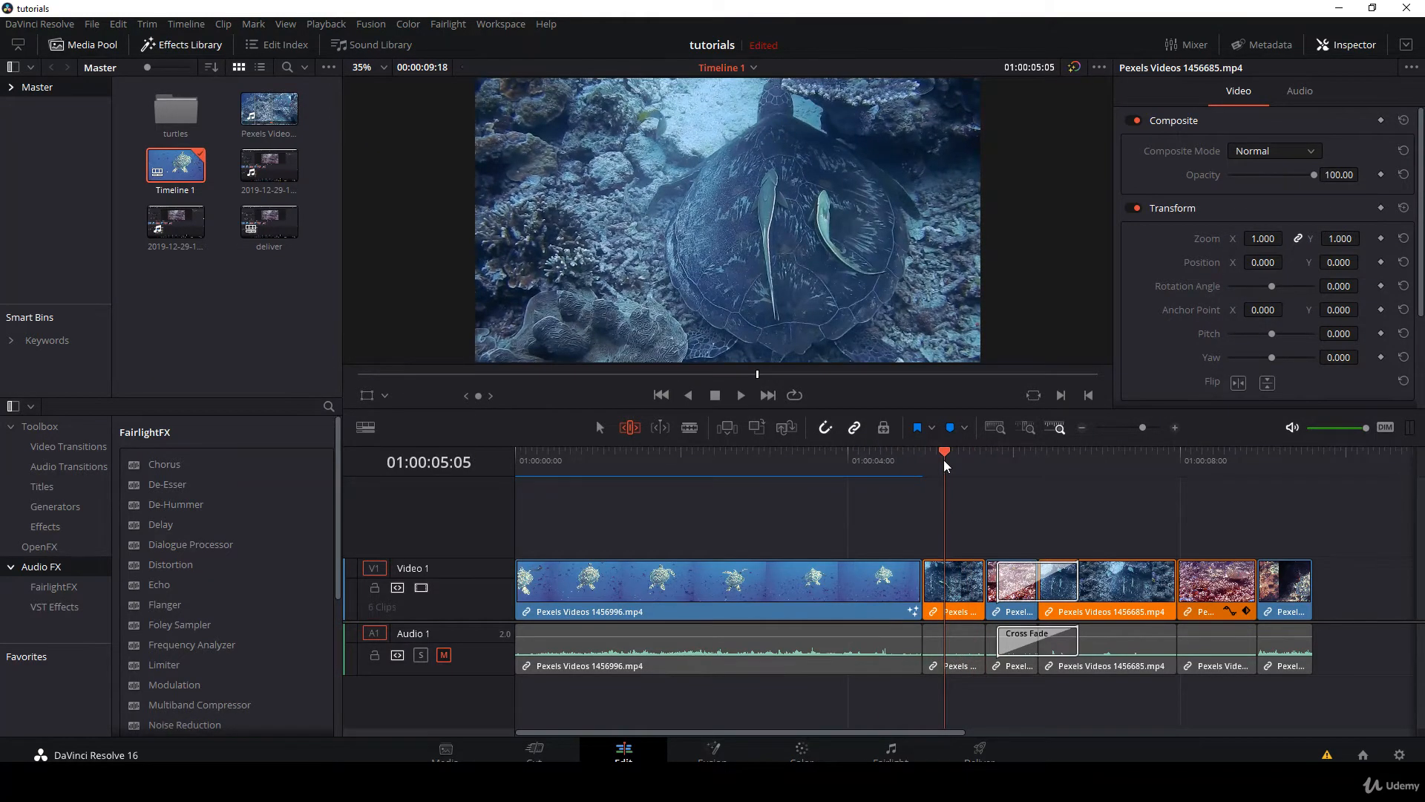
pyautogui.hotkey('ctrl', 'shift', '[')
pyautogui.press('space')
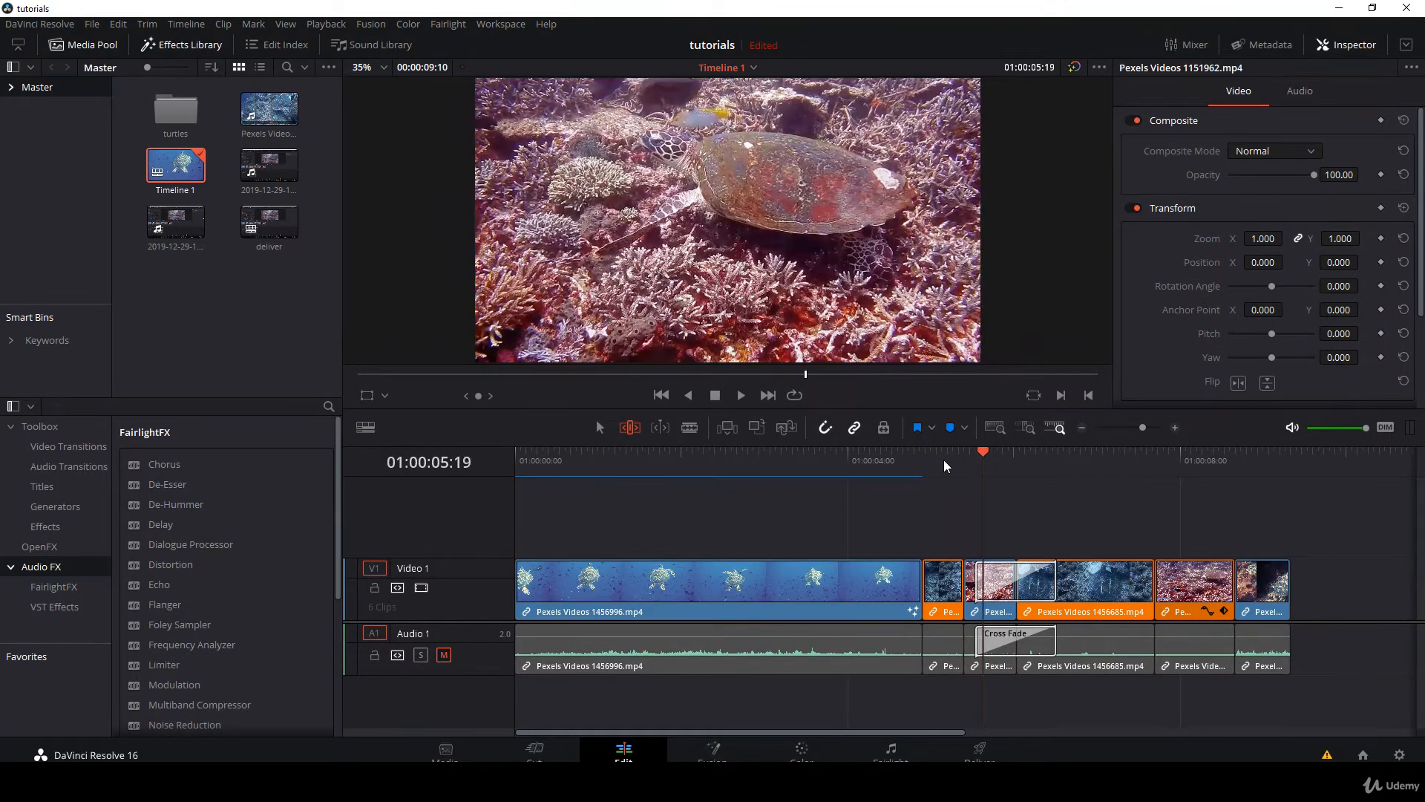
pyautogui.hotkey('ctrl', 'shift', ']')
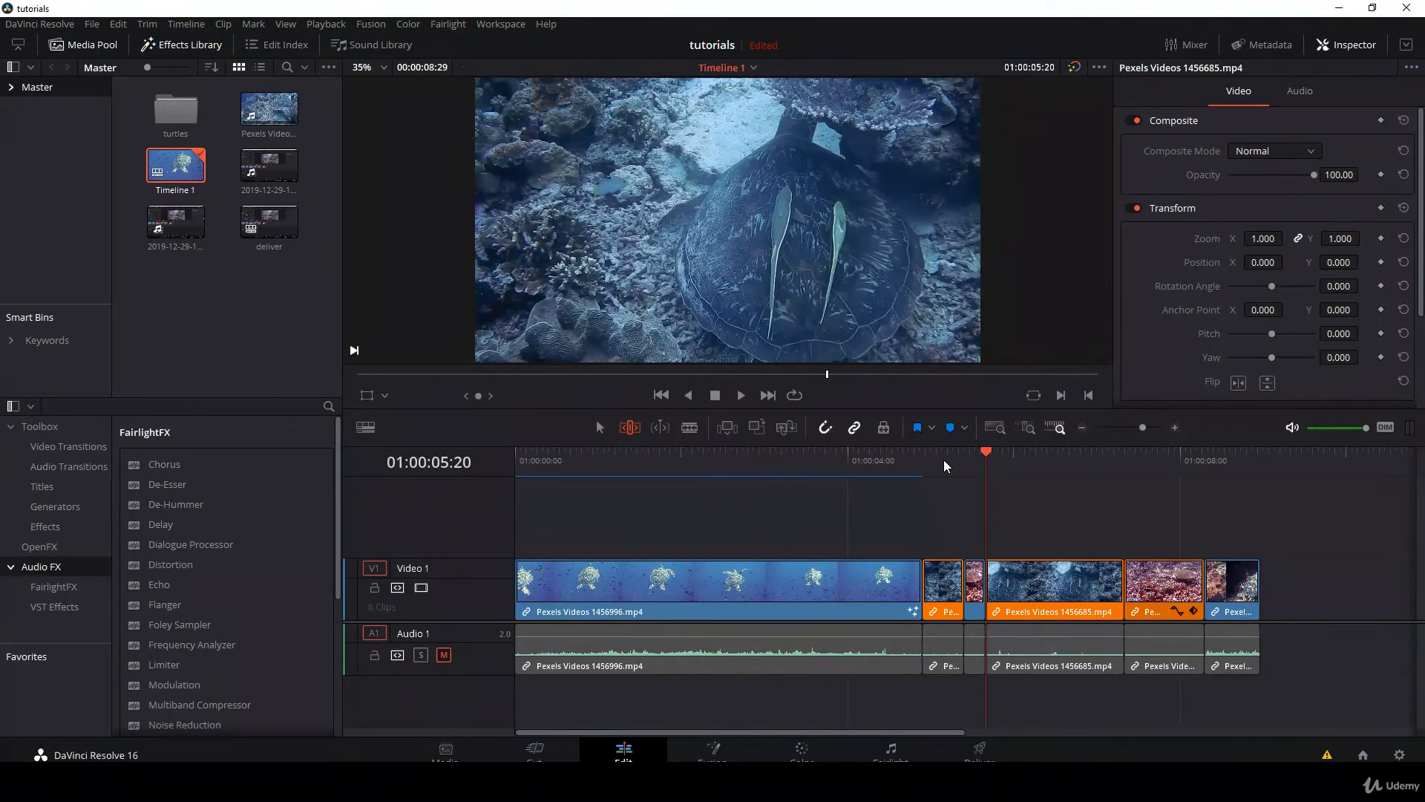
# Step: Play through the fourth clip and ripple-trim its start, as well as its end at 01:00:06:12
pyautogui.press('space')
pyautogui.press('space')
pyautogui.hotkey('ctrl', 'shift', '[')
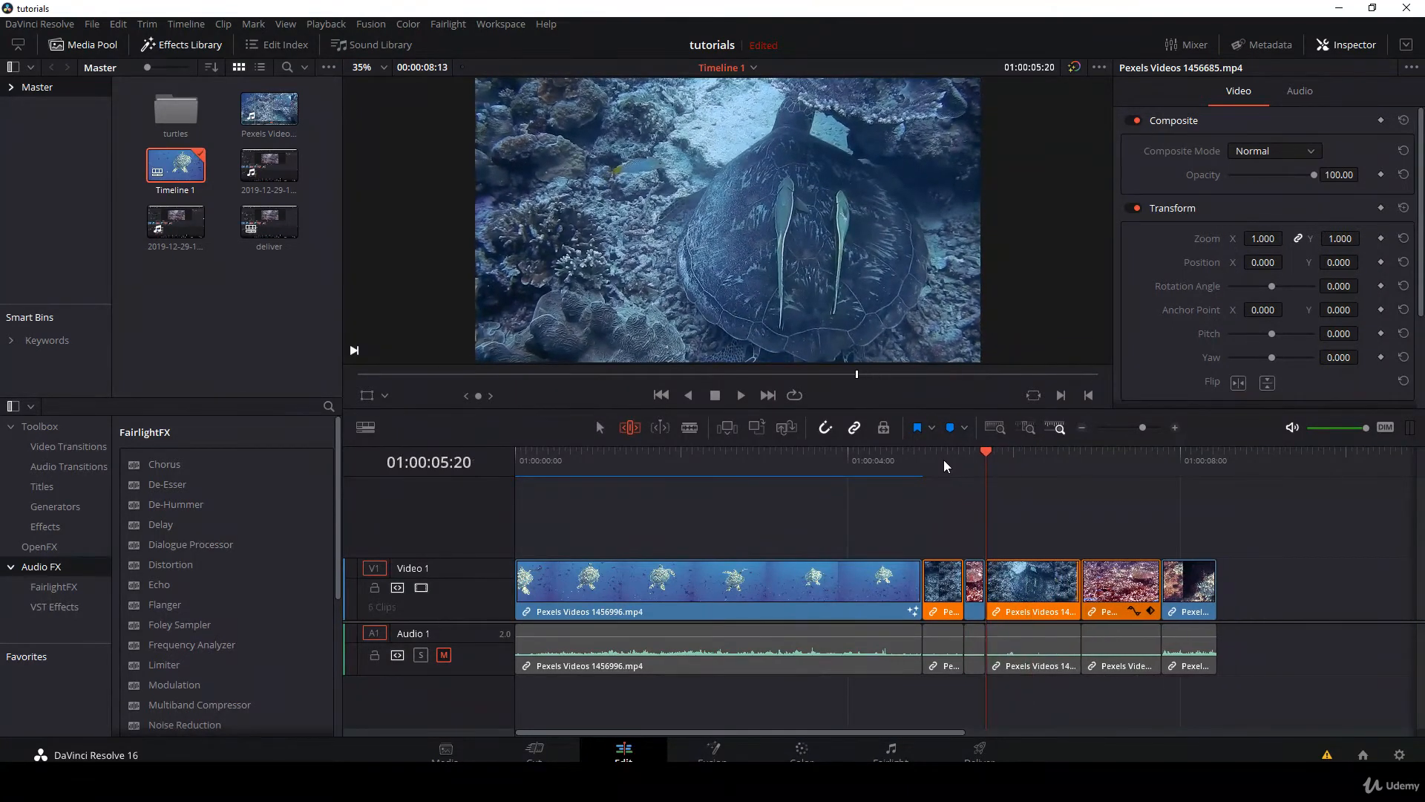
pyautogui.press('space')
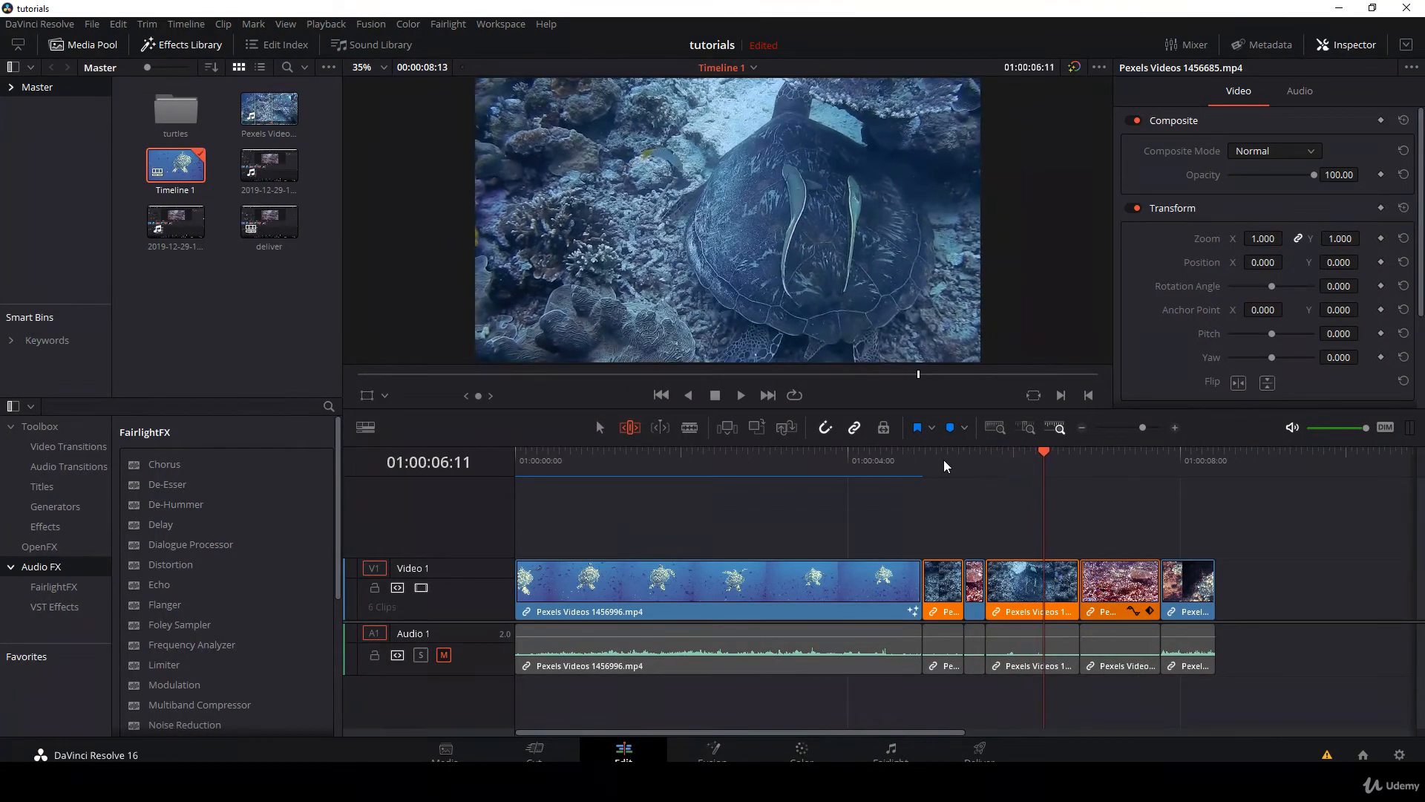
pyautogui.press('space')
pyautogui.hotkey('ctrl', 'shift', ']')
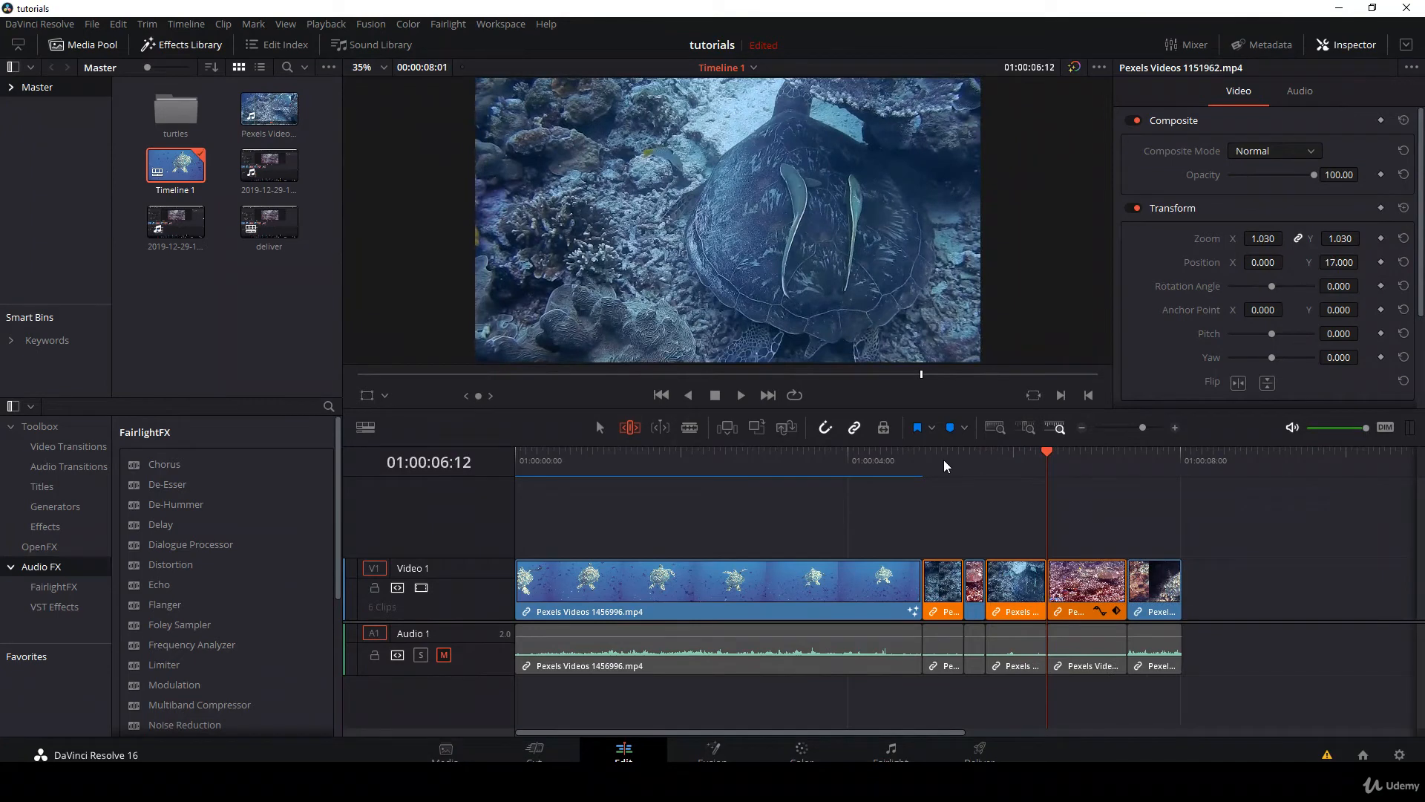
# Step: Park the playhead over the second clip at 01:00:05:05 and enable Selection Follows Playhead
pyautogui.moveTo(967, 455); pyautogui.dragTo(943, 456)
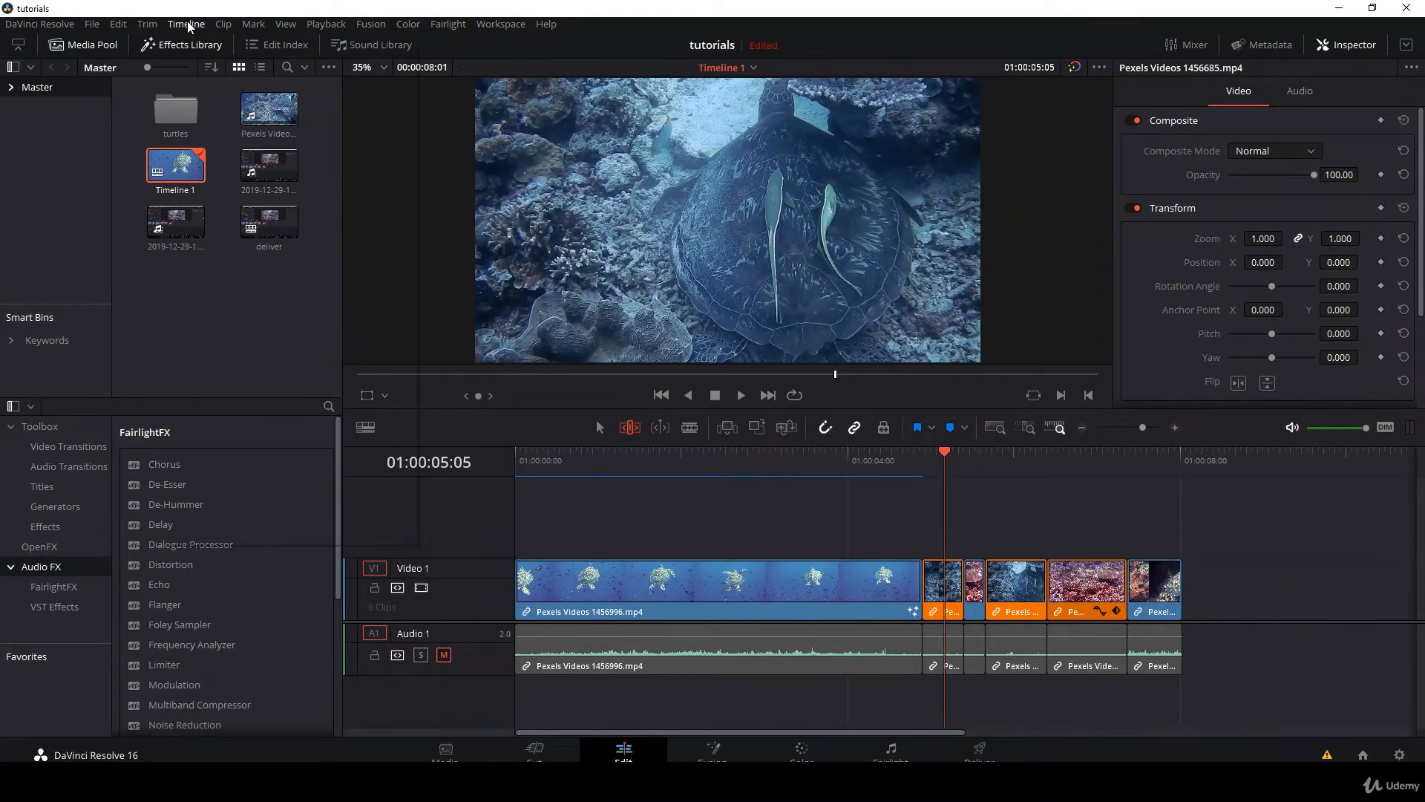
pyautogui.click(187, 24)
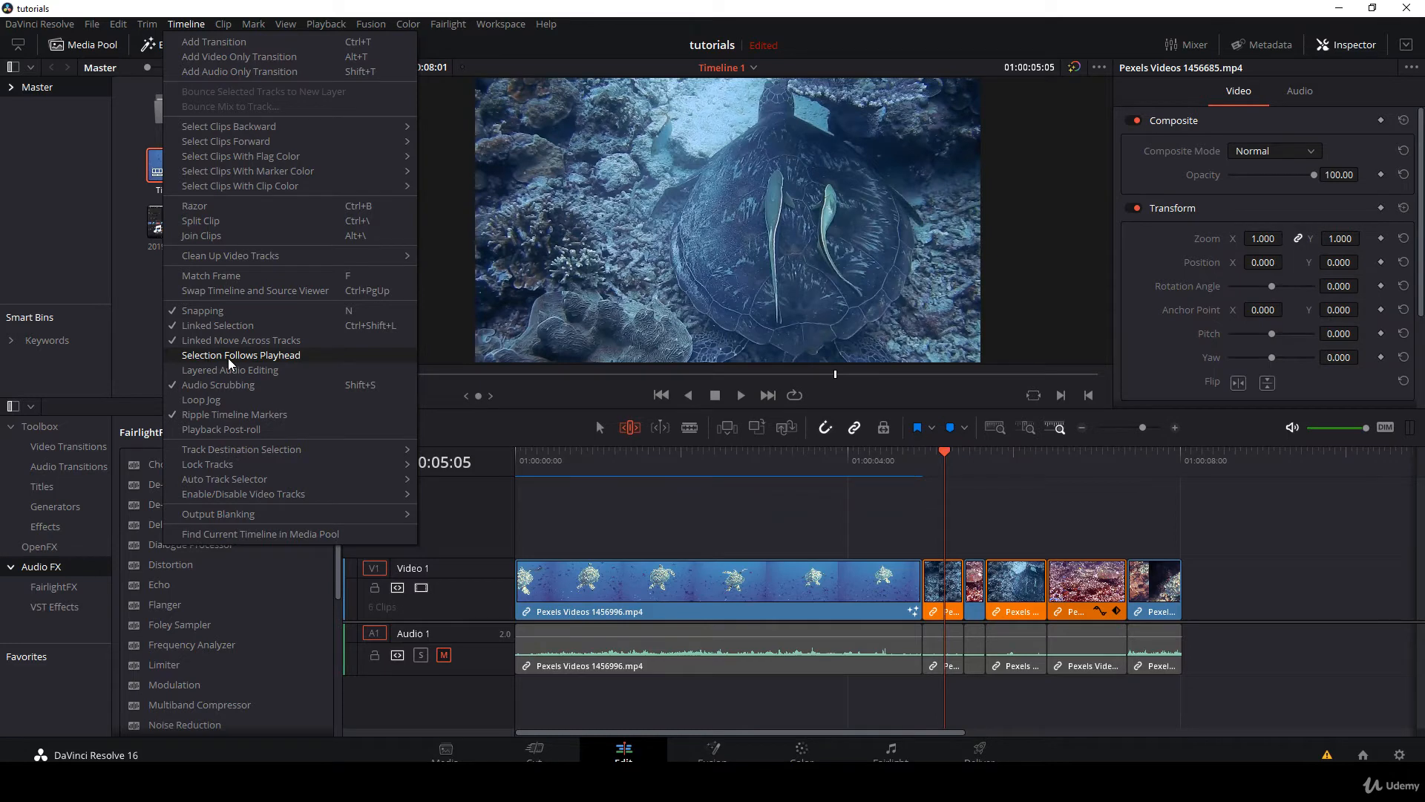
pyautogui.click(286, 356)
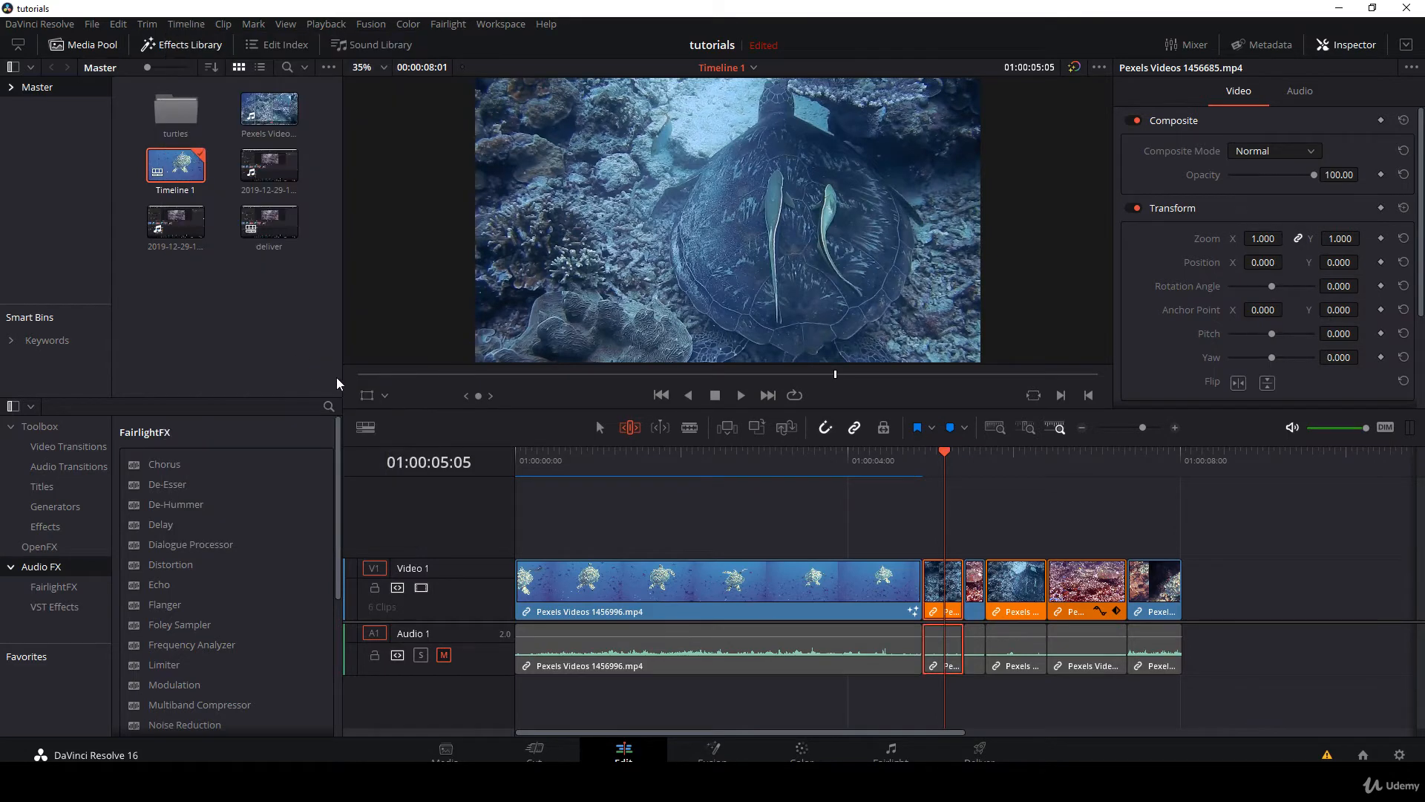
# Step: Play the timeline from near the end of the first clip and ripple-trim the fourth and fifth clips on the fly
pyautogui.moveTo(928, 454); pyautogui.dragTo(862, 462)
pyautogui.press('space')
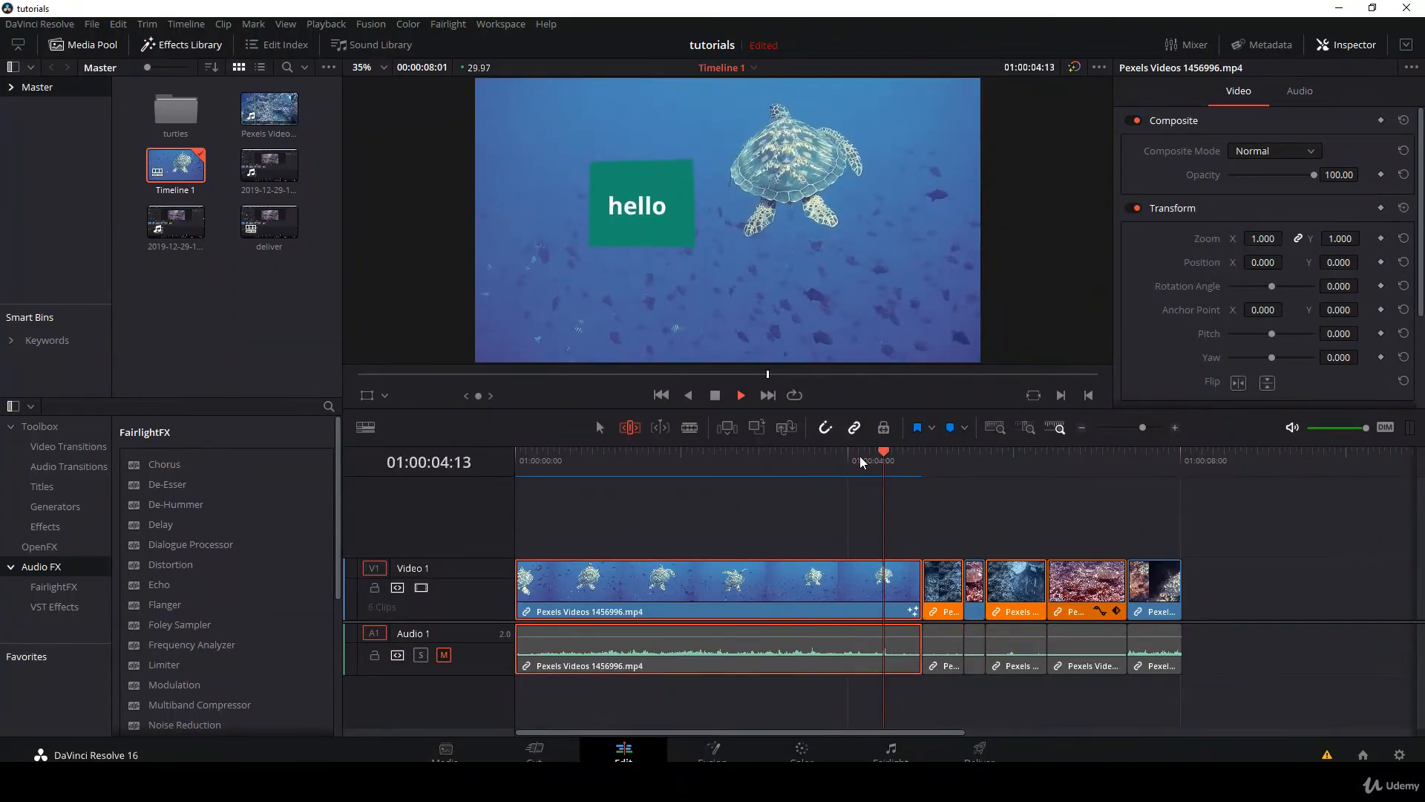
pyautogui.press('space')
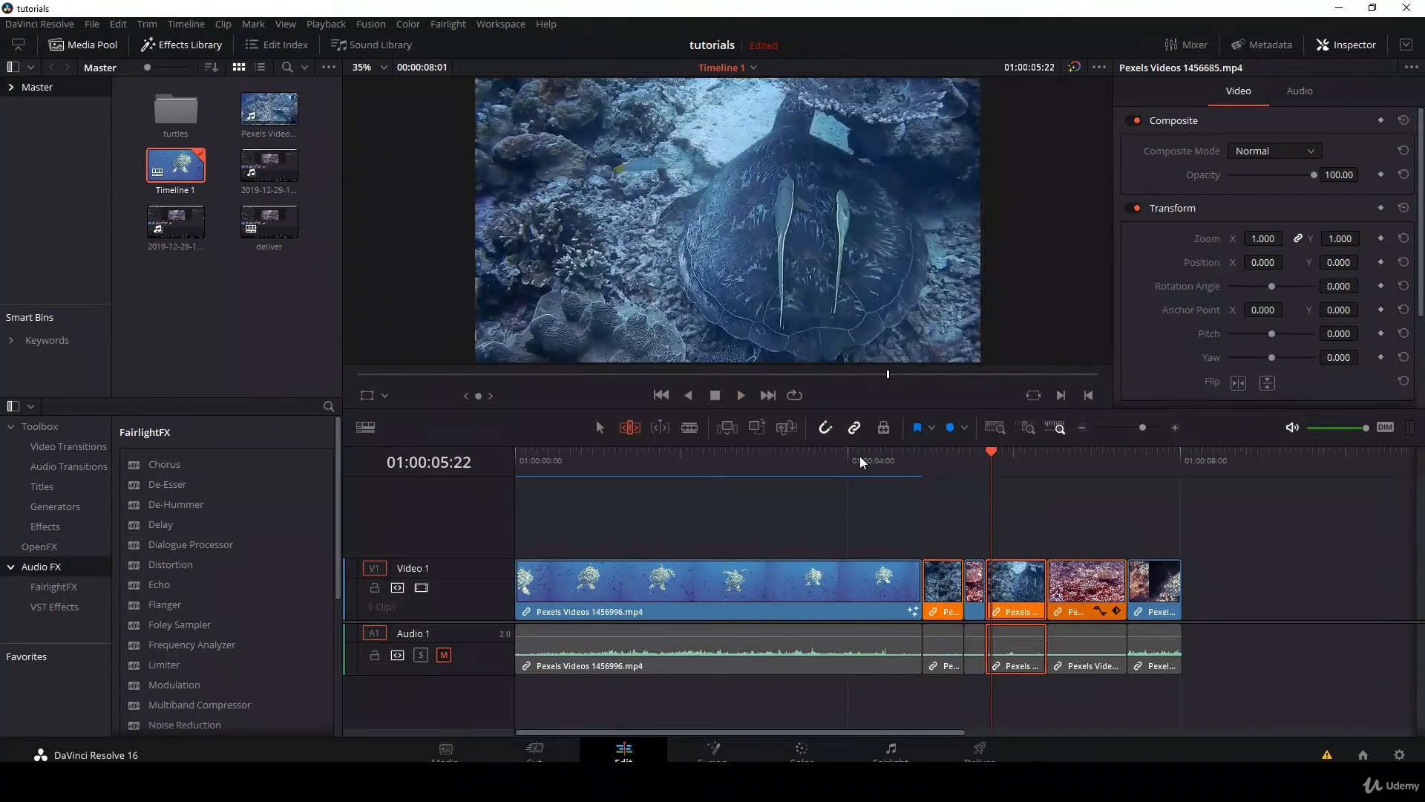
pyautogui.press('space')
pyautogui.hotkey('shift', ']')
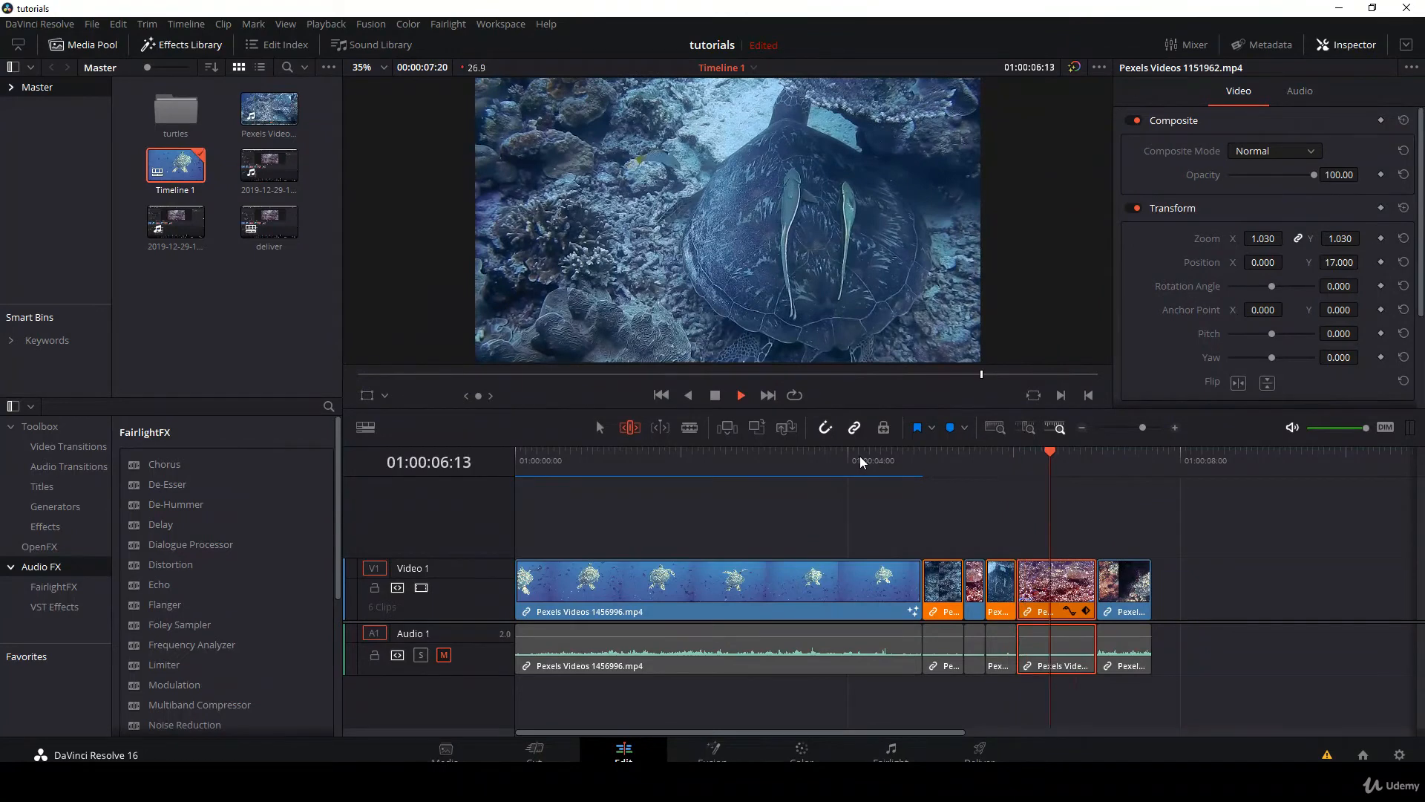
pyautogui.hotkey('shift', '[')
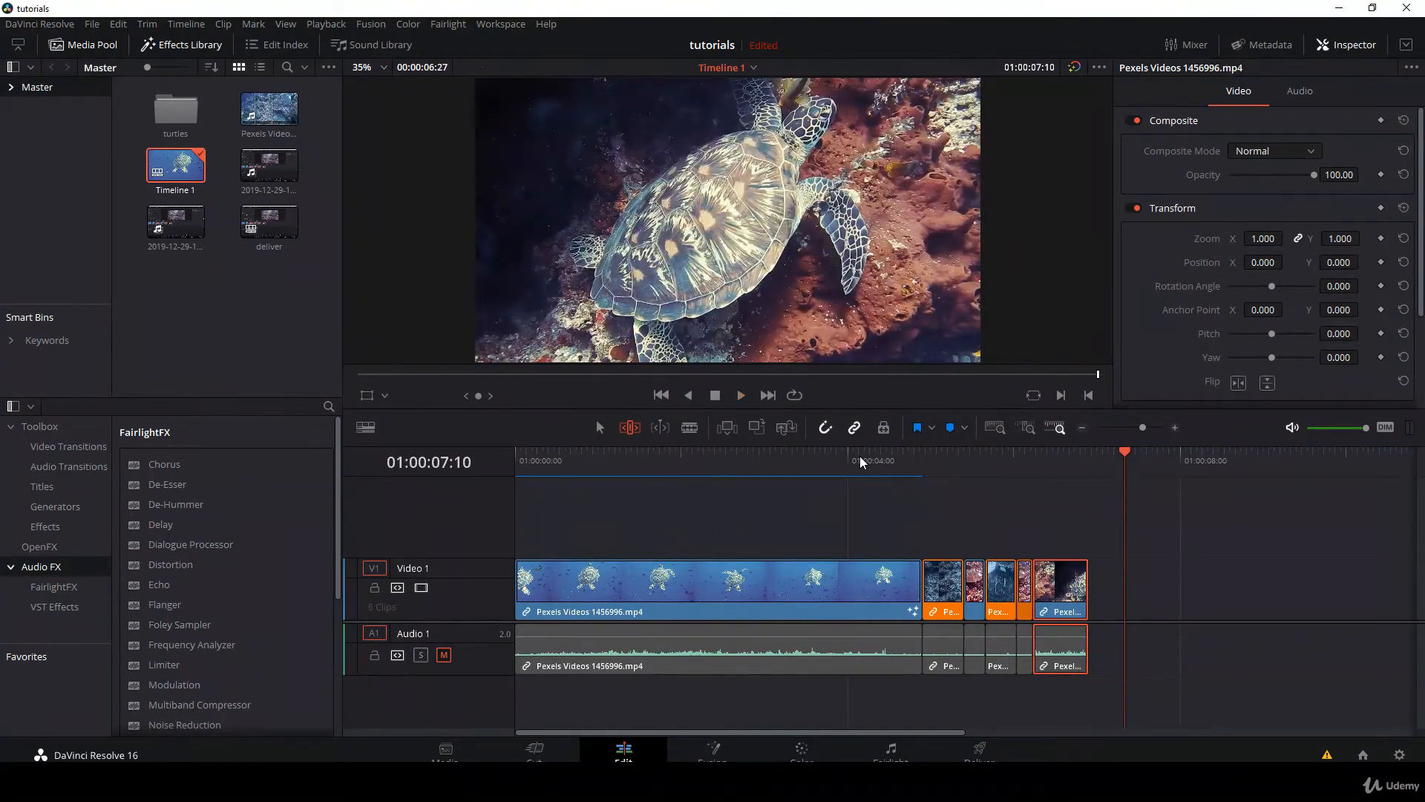
# Step: Ripple-delete the second clip after selecting it with the playhead at 01:00:05:02
pyautogui.click(930, 456)
pyautogui.click(937, 455)
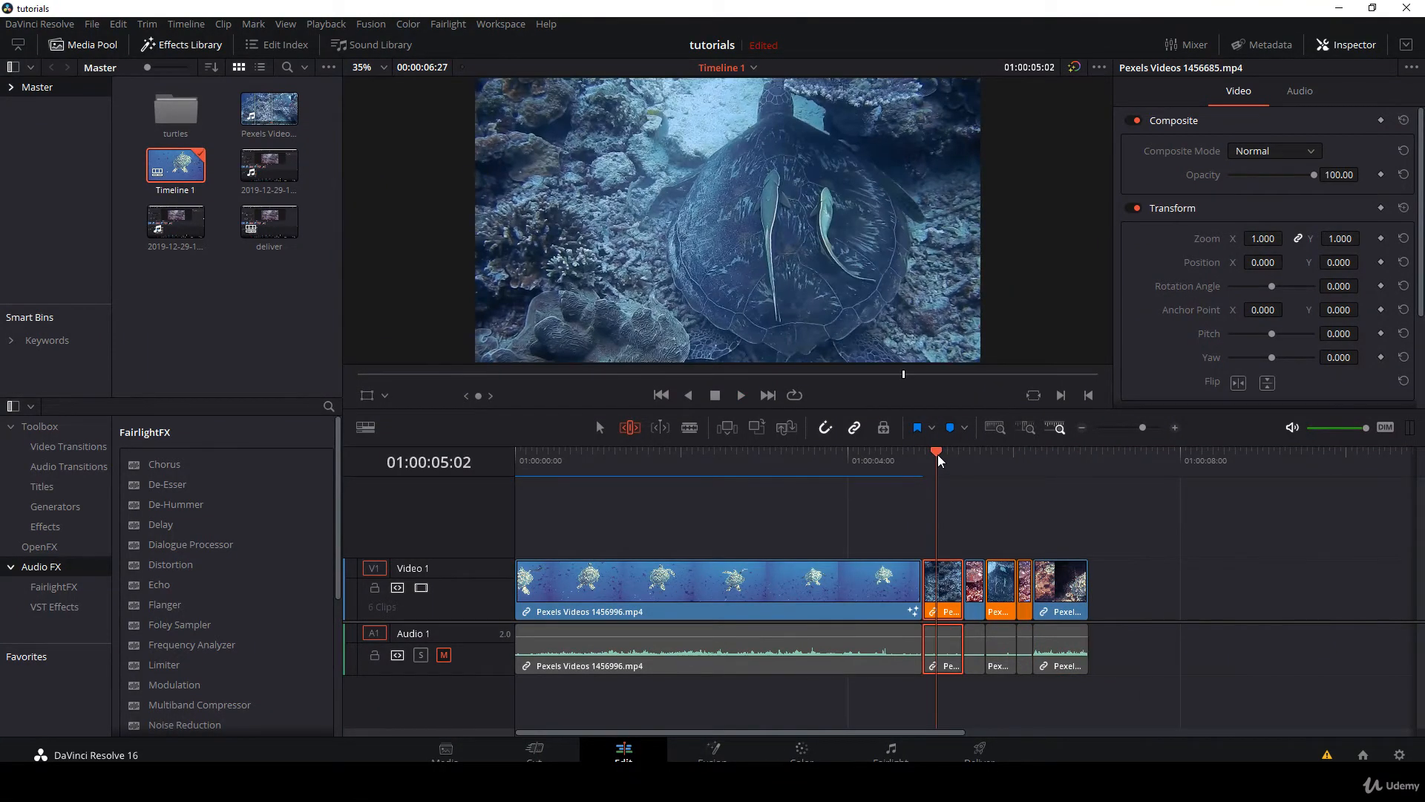
pyautogui.moveTo(938, 454)
pyautogui.mouseDown()
pyautogui.moveTo(897, 452)
pyautogui.moveTo(938, 452)
pyautogui.mouseUp()
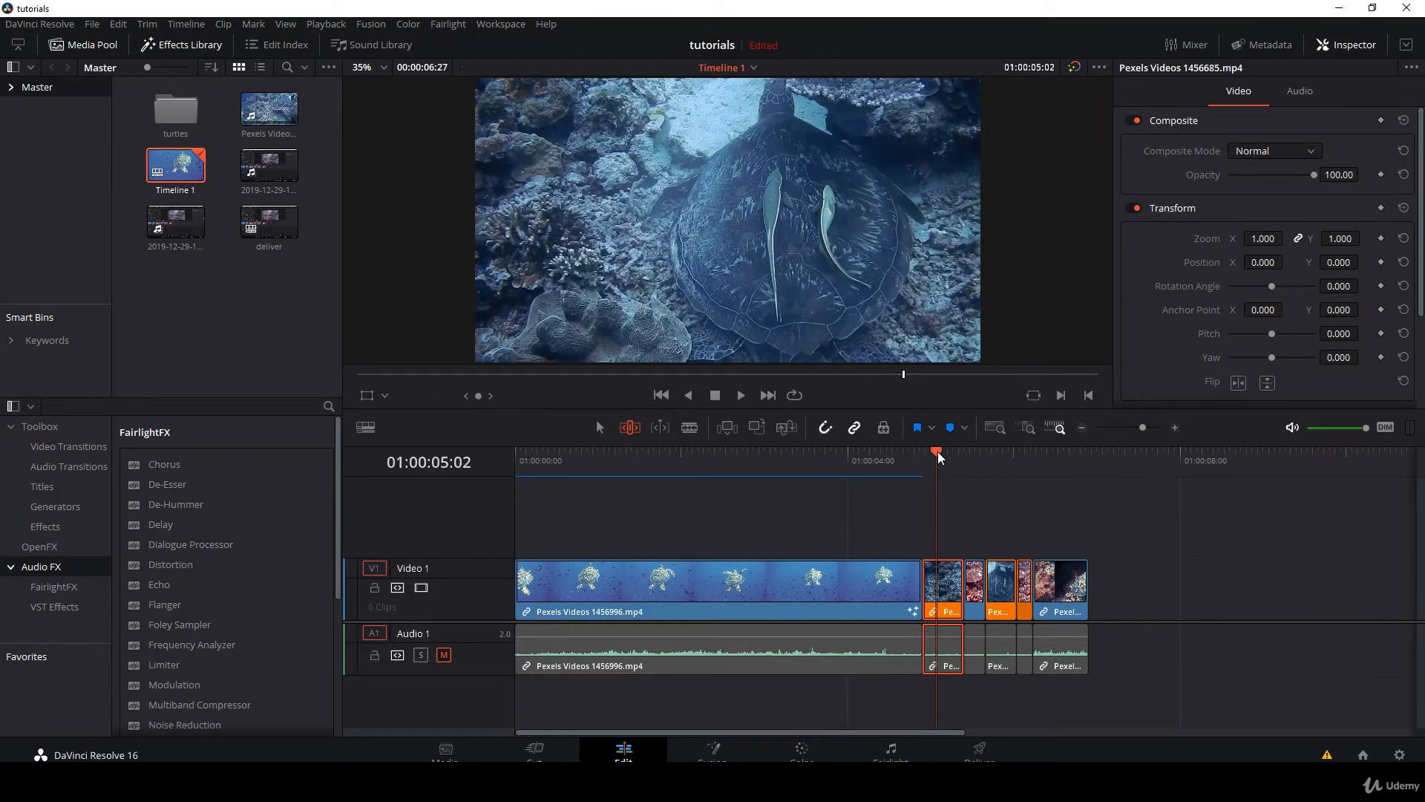
pyautogui.press('BackSpace')
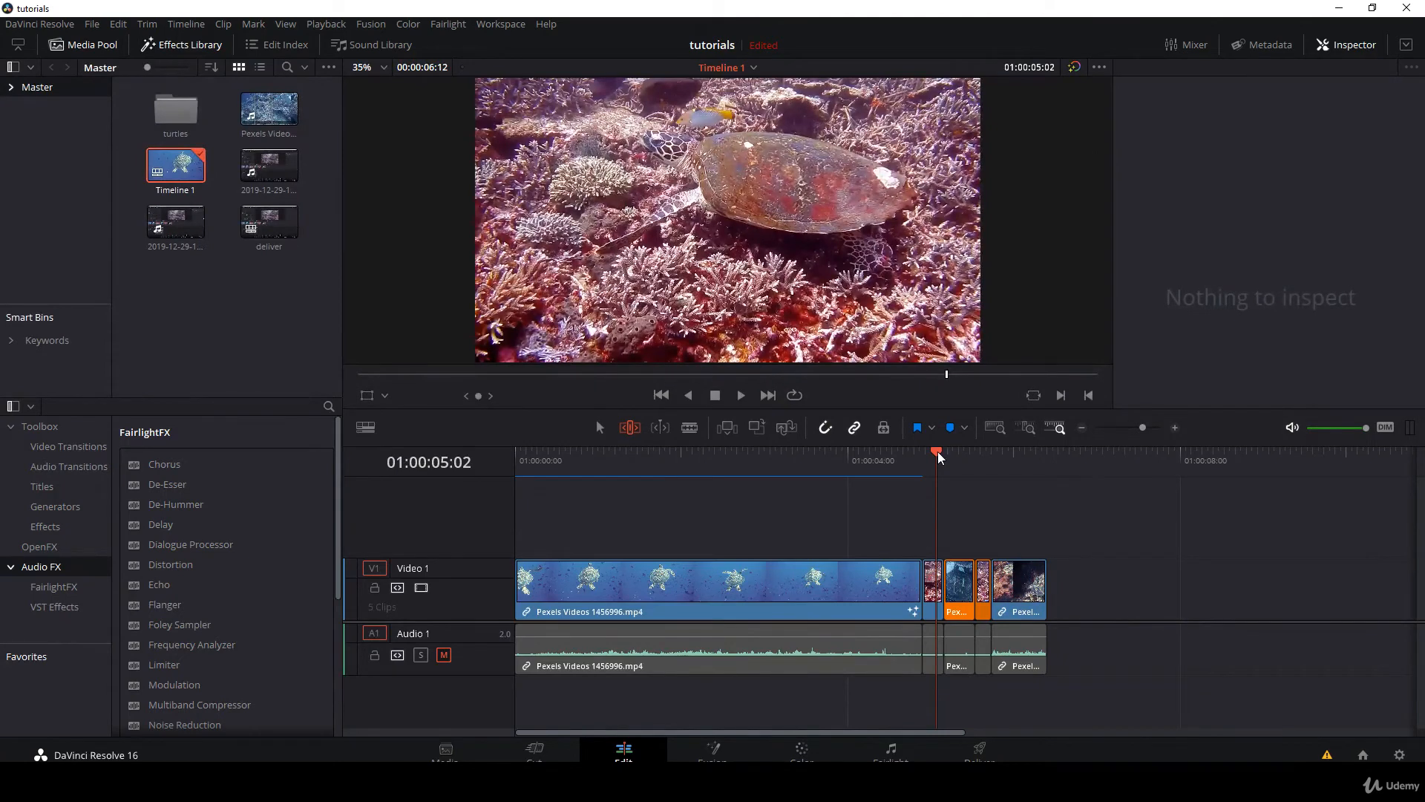
# Step: Check the Selection Follows Playhead option and ripple-trim the first clip's start at 01:00:00:17
pyautogui.moveTo(937, 452); pyautogui.dragTo(576, 472)
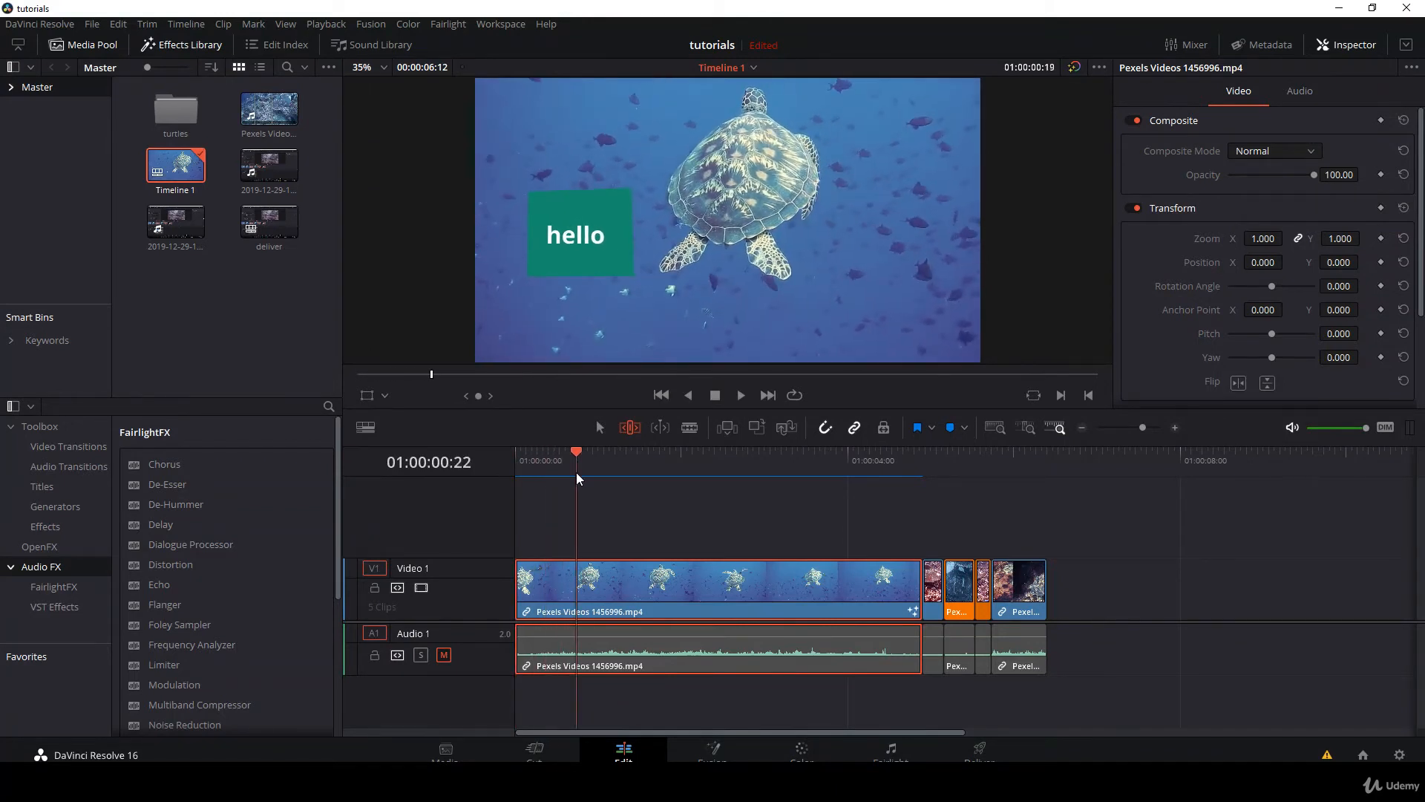
pyautogui.click(182, 25)
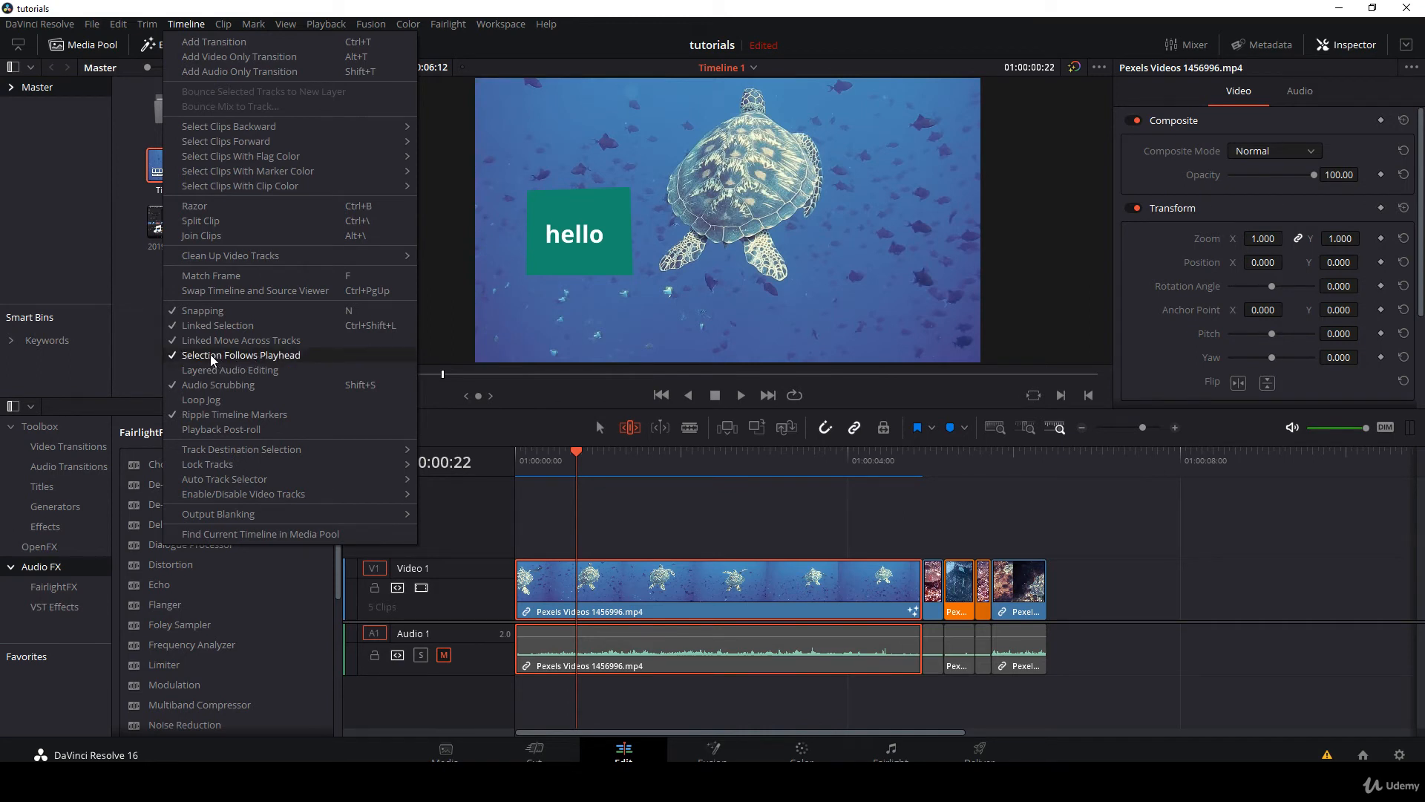
pyautogui.moveTo(631, 452); pyautogui.dragTo(563, 457)
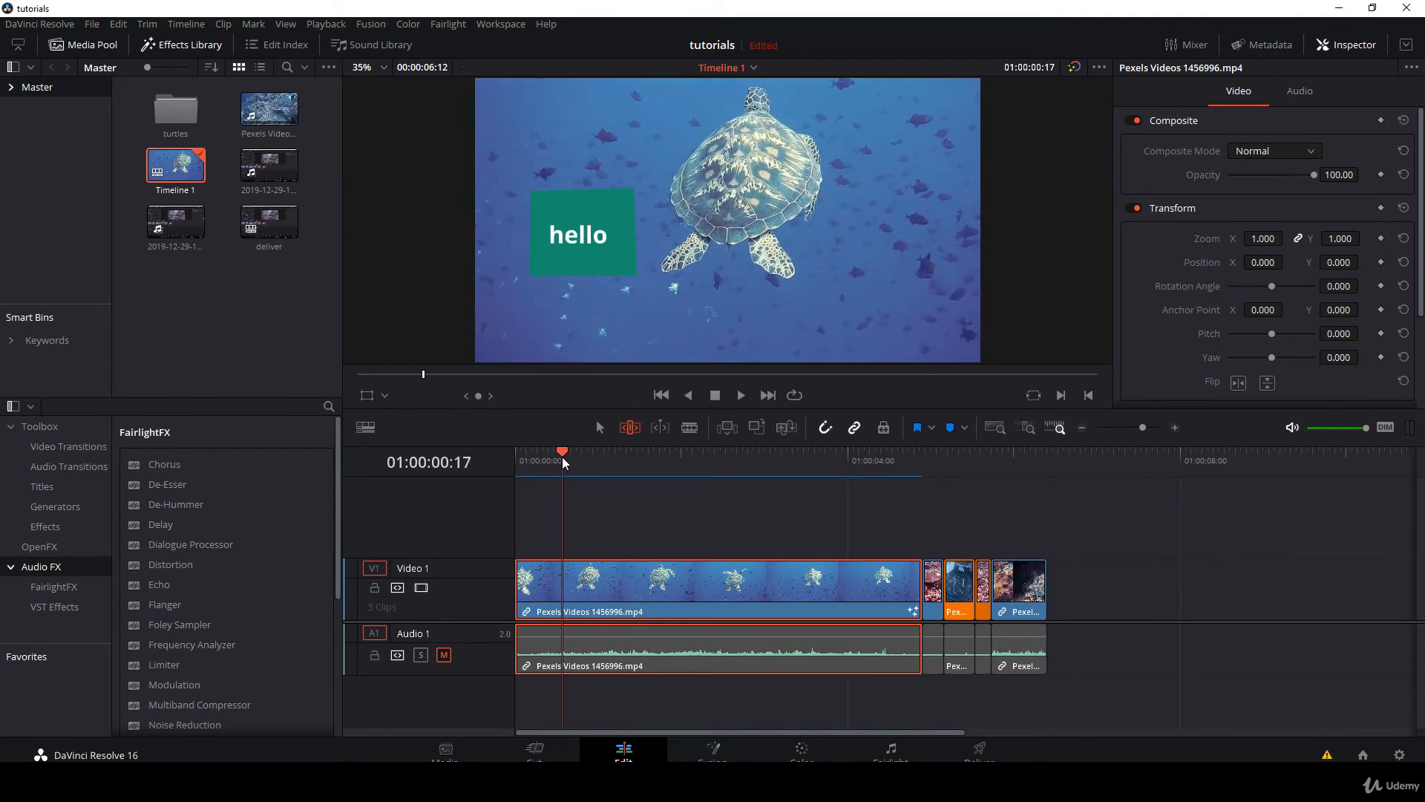
pyautogui.hotkey('ctrl', 'shift', '[')
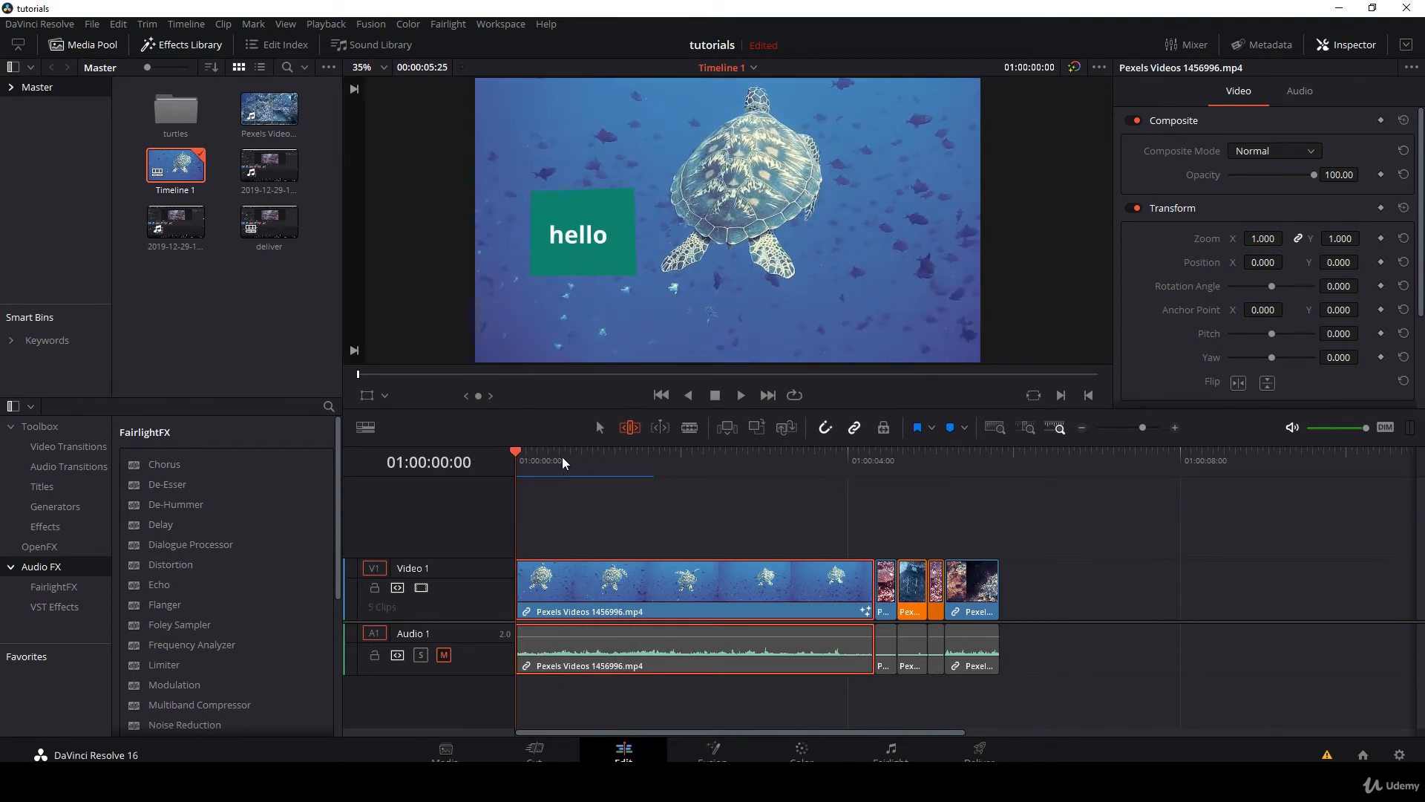
# Step: Ripple-trim the first clip's end at 01:00:03:23 and scrub over the clips that follow it
pyautogui.moveTo(563, 457); pyautogui.dragTo(830, 457)
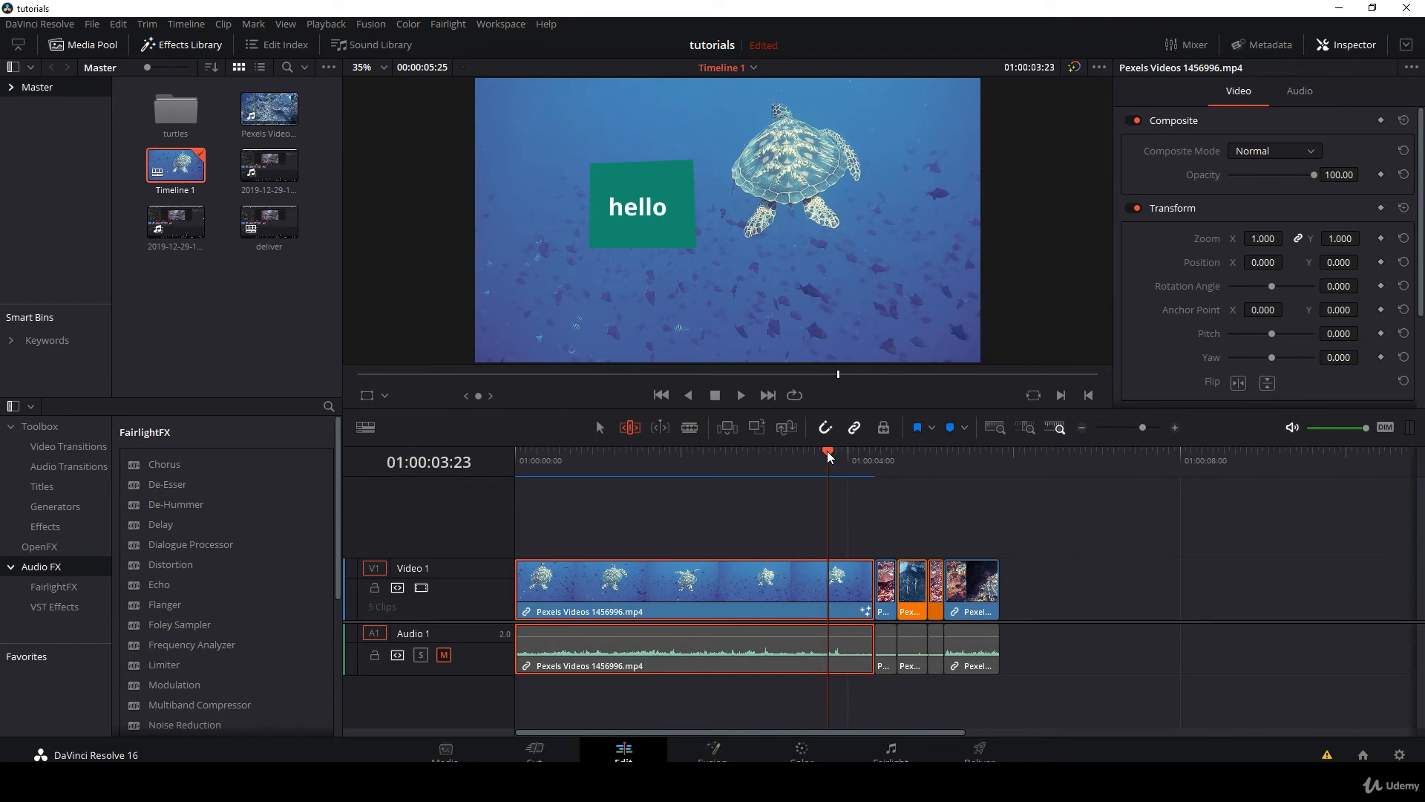
pyautogui.hotkey('ctrl', 'shift', ']')
pyautogui.moveTo(830, 456); pyautogui.dragTo(897, 455)
pyautogui.click(914, 457)
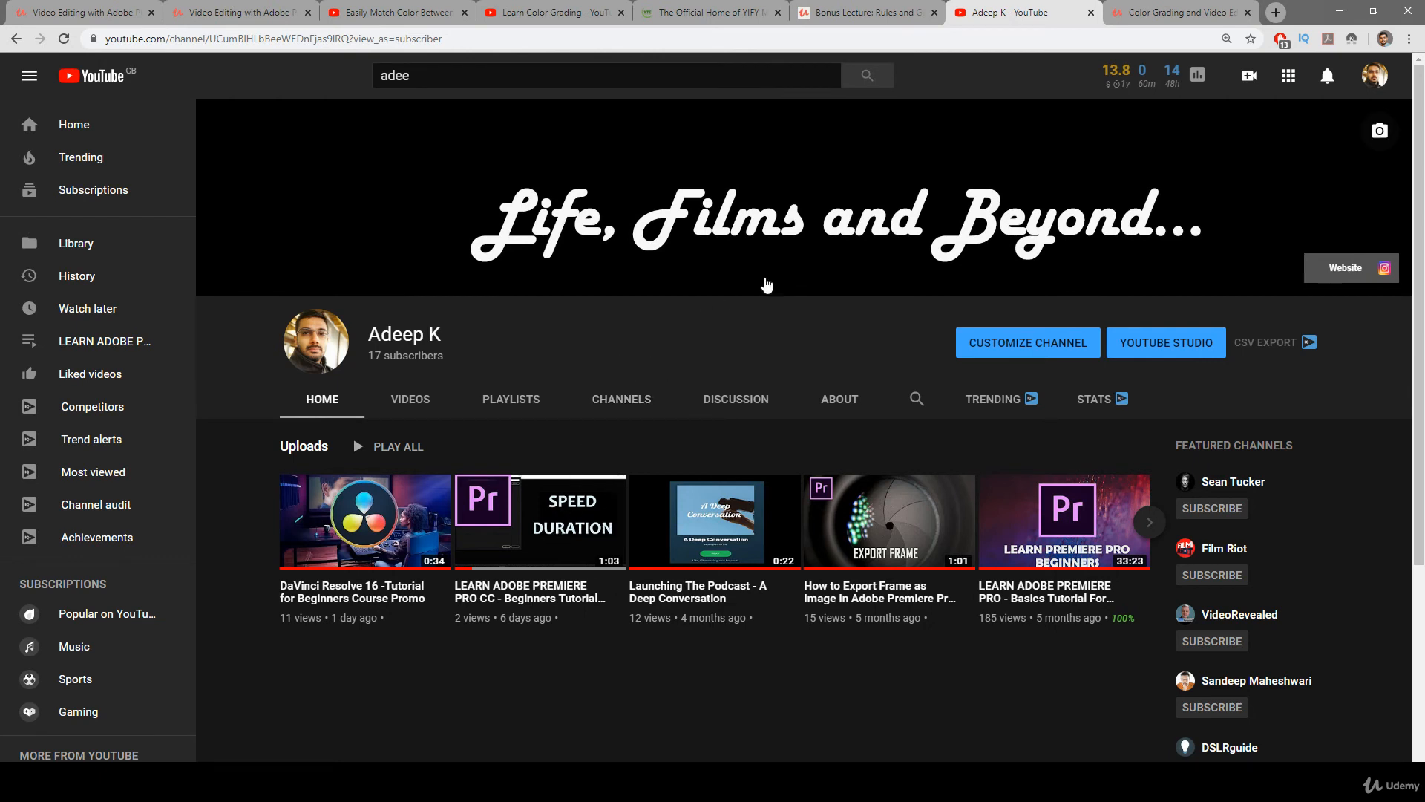
# Step: Review the Udemy course page "Video Editing with Adobe Premiere Pro CC 2020 for Beginners" in the browser
pyautogui.click(250, 13)
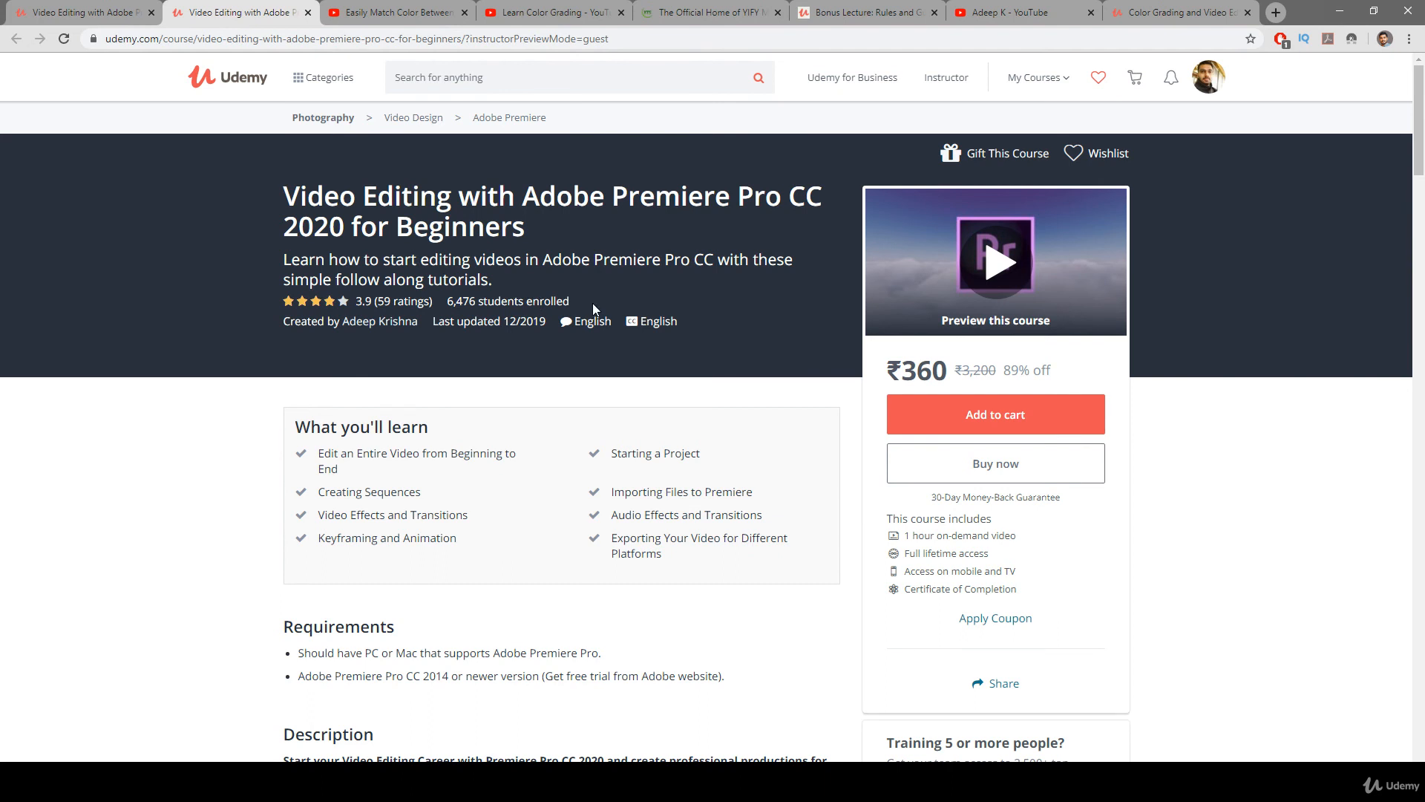
pyautogui.scroll(-3, 599, 364)
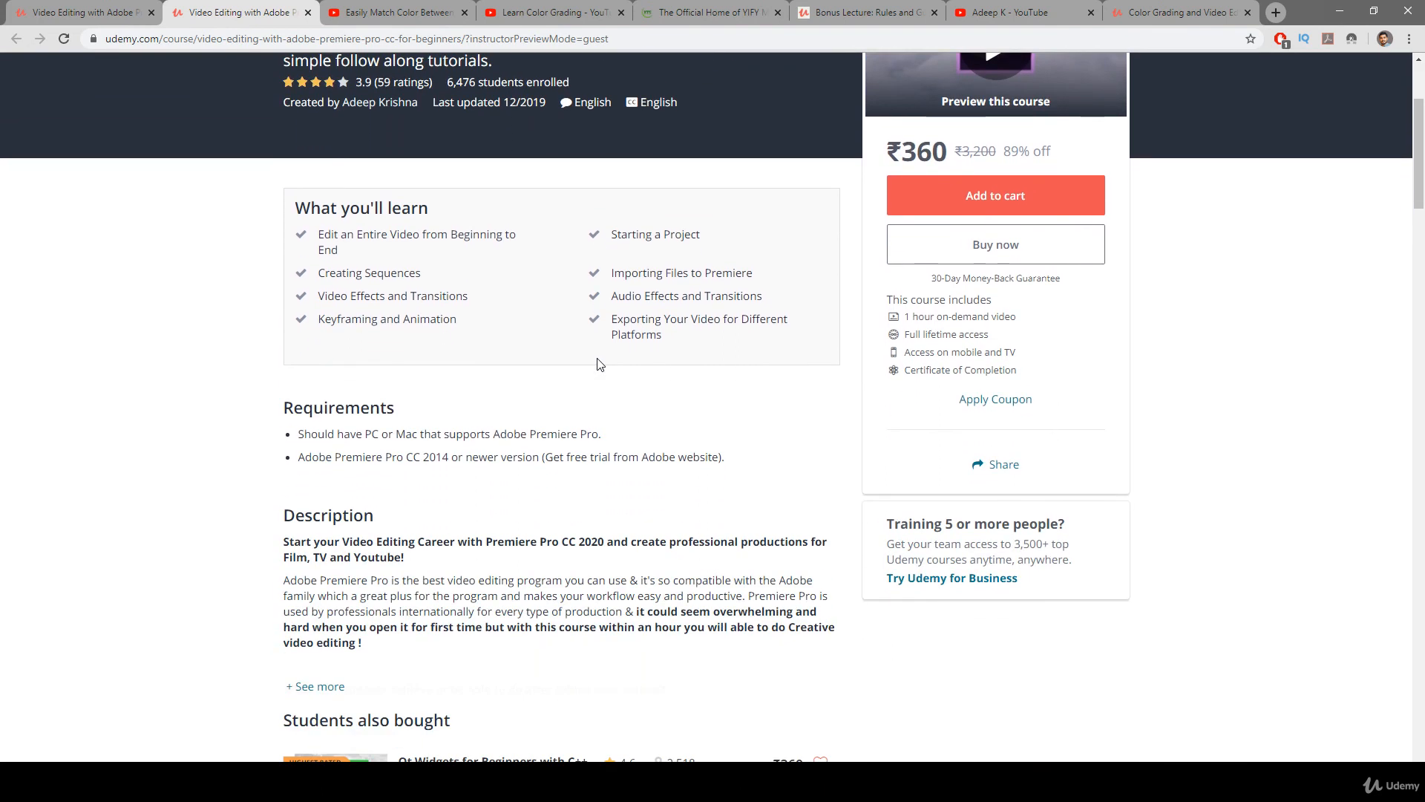
pyautogui.scroll(-2, 598, 367)
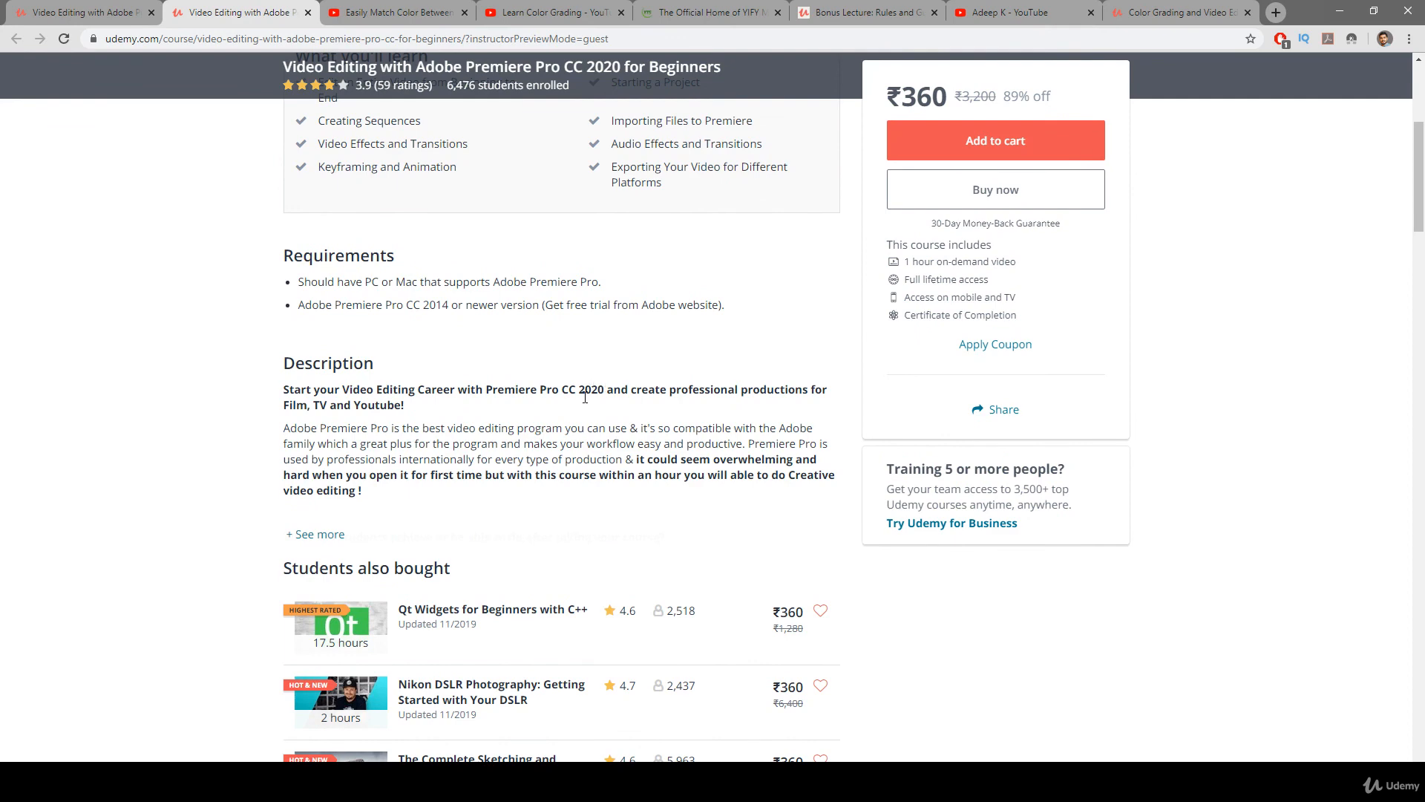
pyautogui.scroll(5, 585, 397)
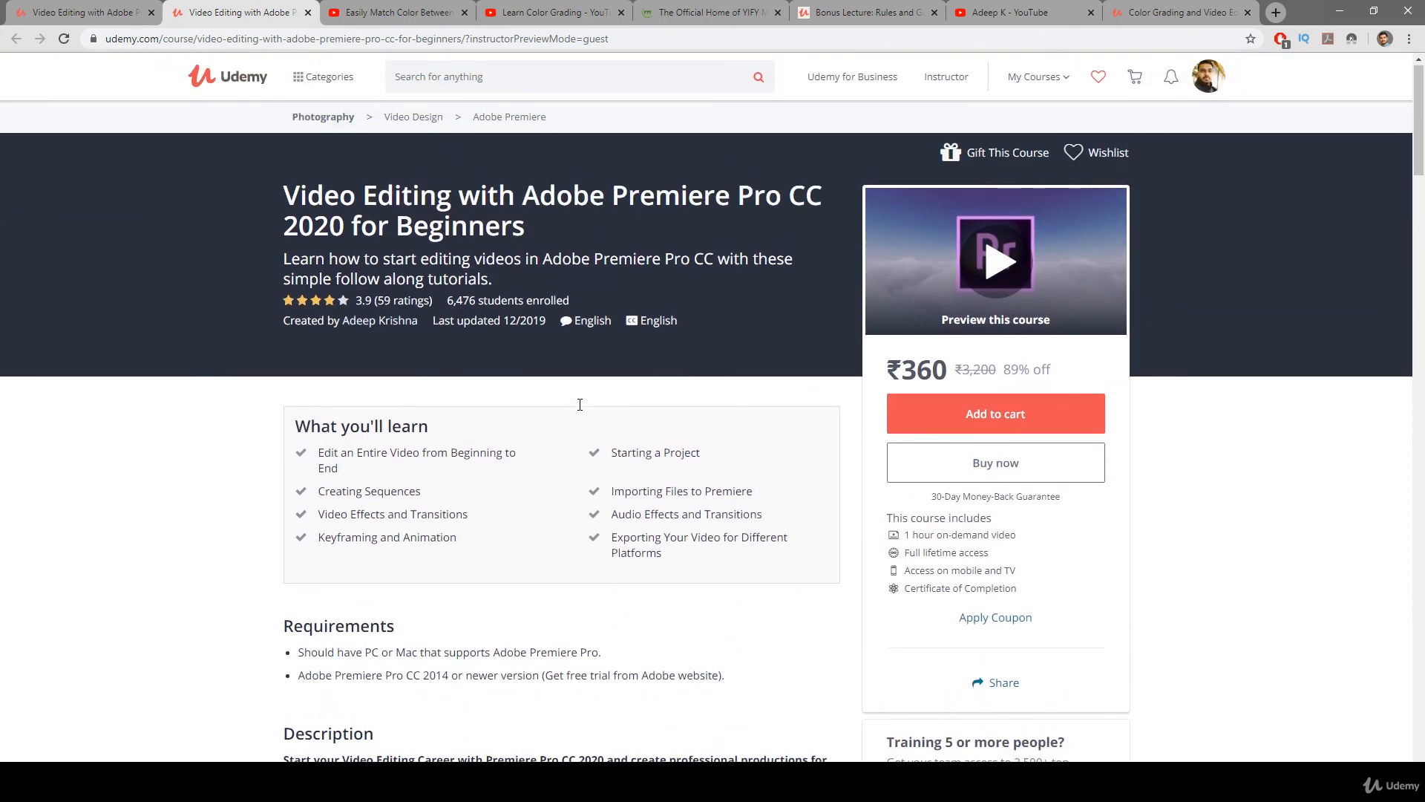